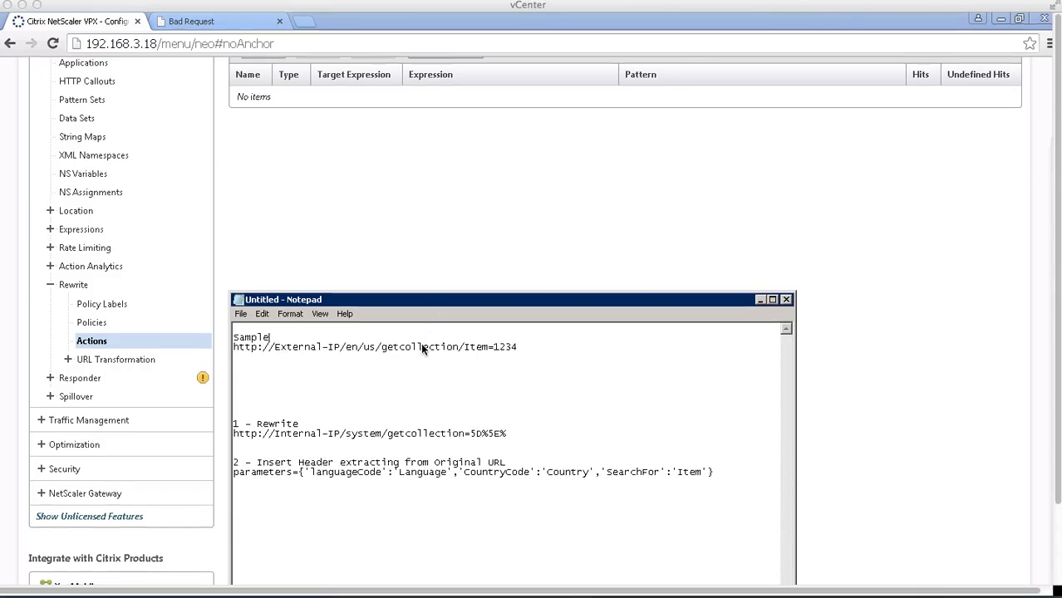
Highlight the sample URL path, the Internal-IP rewrite URL and the parameters line in the notes.
scroll(422, 349, "down", 2)
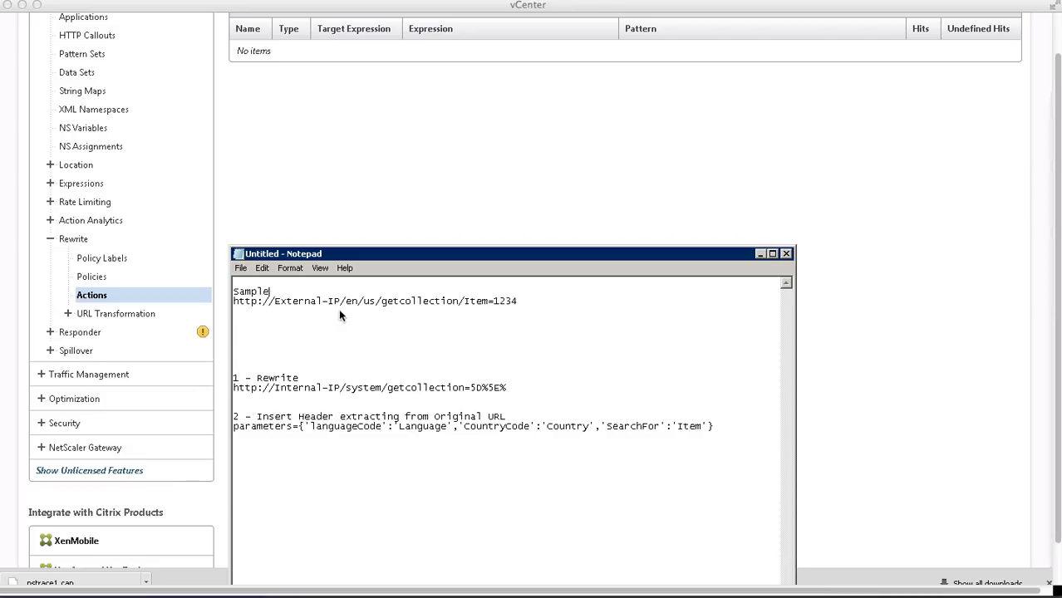
left_click_drag(519, 302, 334, 302)
left_click(350, 401)
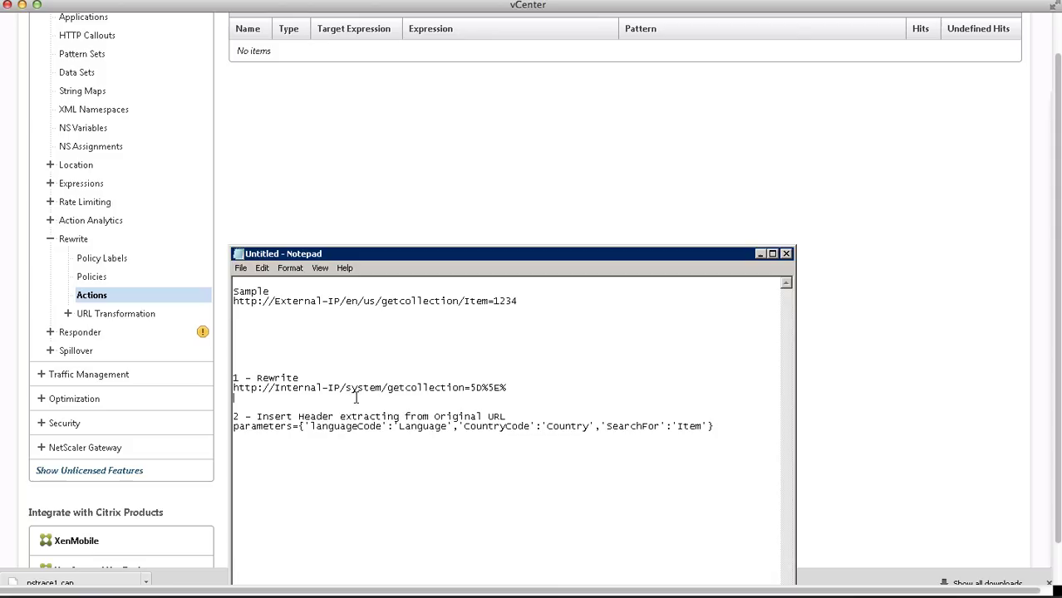
left_click_drag(508, 387, 333, 378)
left_click(229, 389)
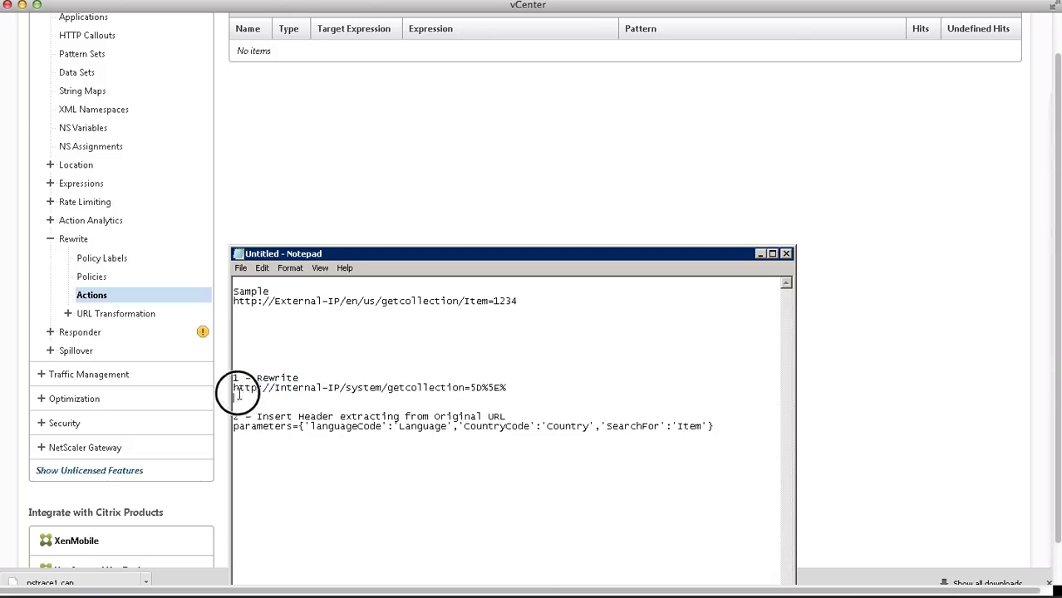
key("shift+End")
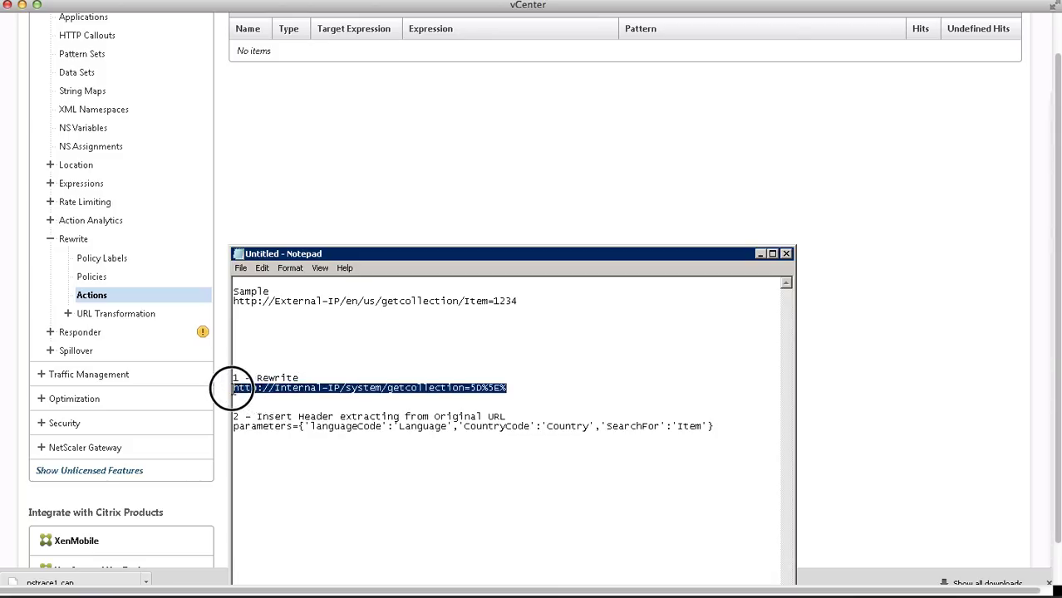
left_click(363, 427)
left_click_drag(717, 426, 231, 425)
left_click(273, 435)
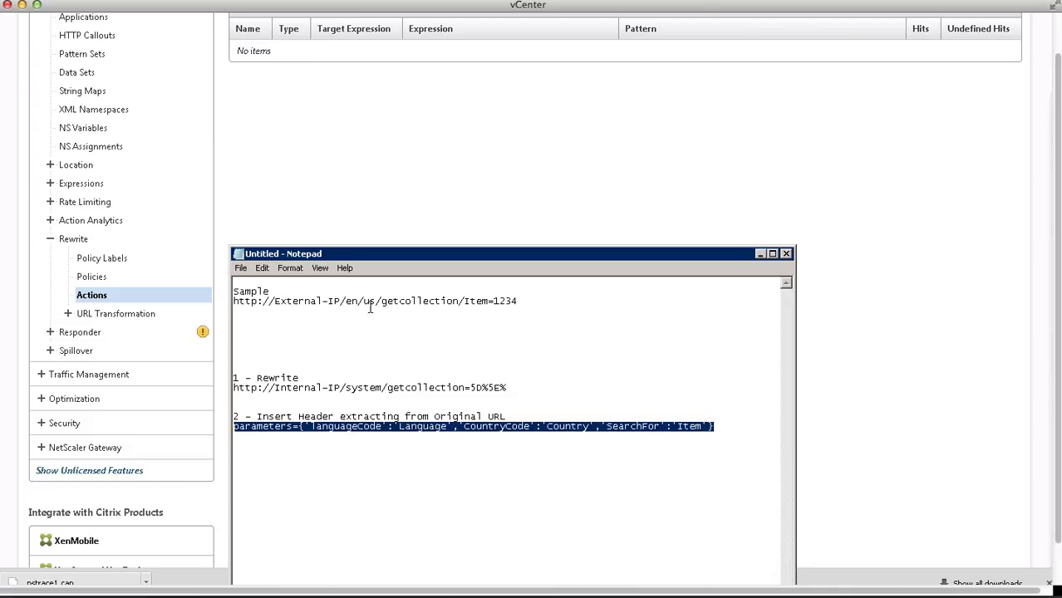
Point out languageCode, Language, en, us and the item number, then return to the empty Rewrite Actions page.
left_click(404, 406)
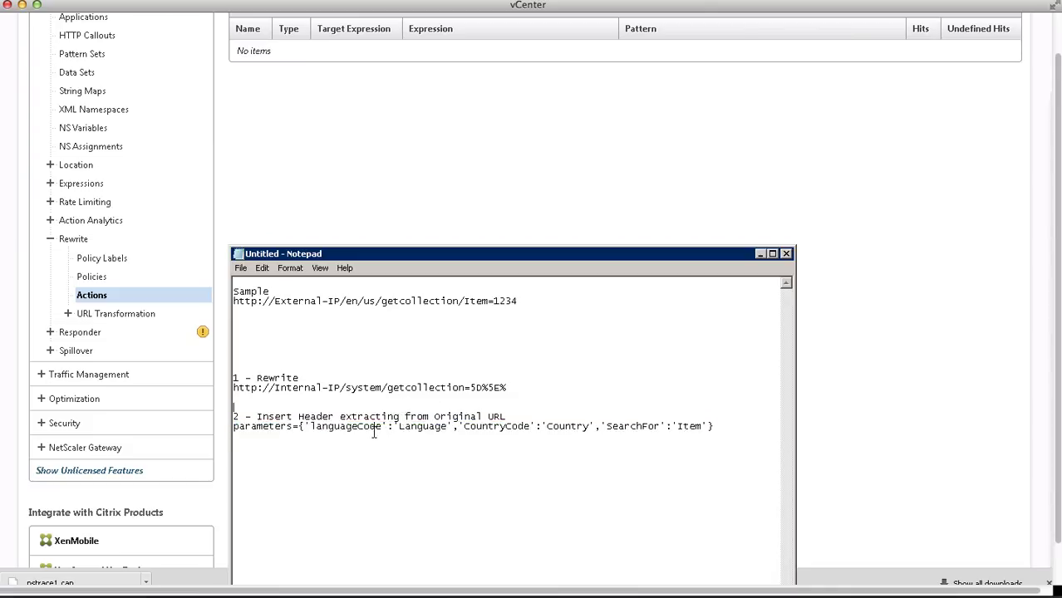
left_click(371, 429)
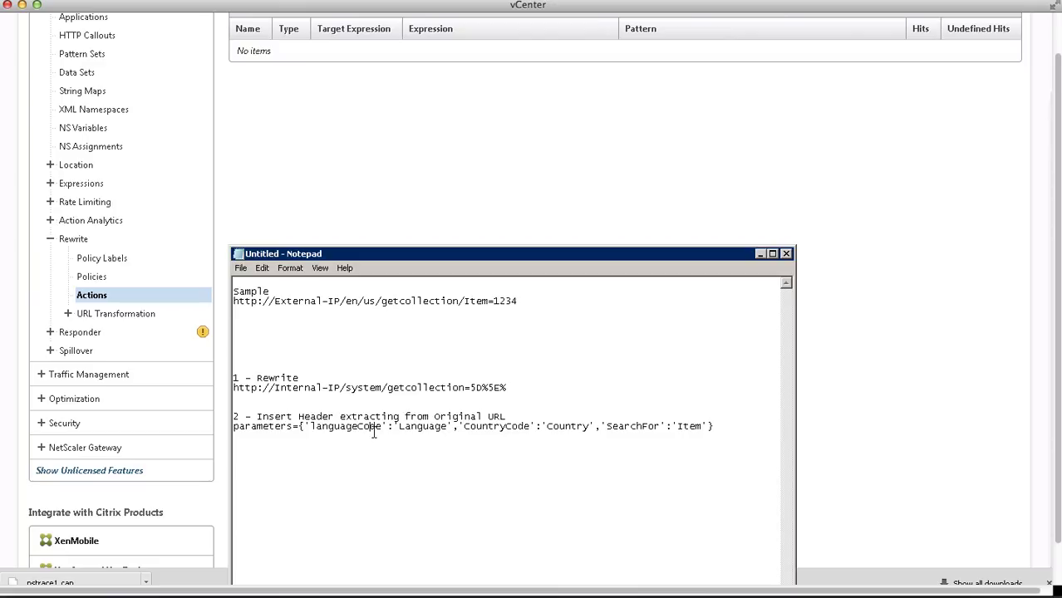
left_click(419, 428)
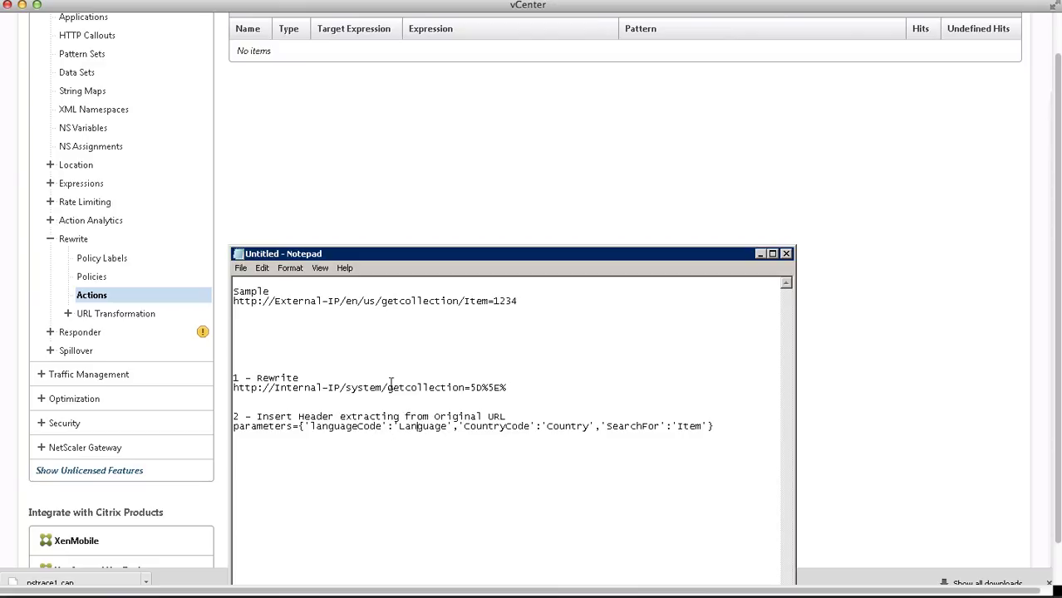
left_click(359, 302)
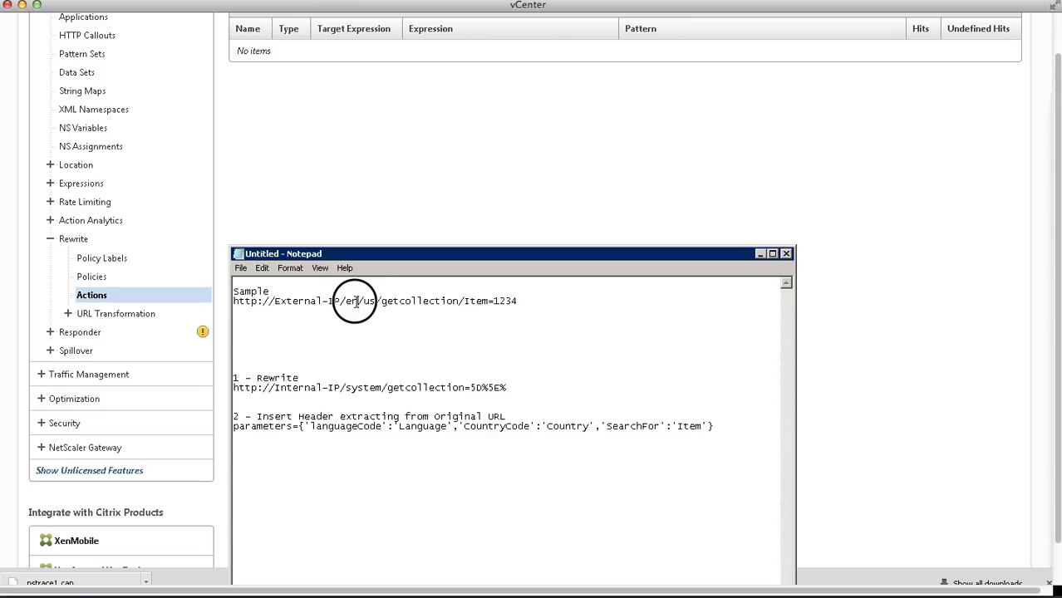
left_click_drag(360, 302, 347, 301)
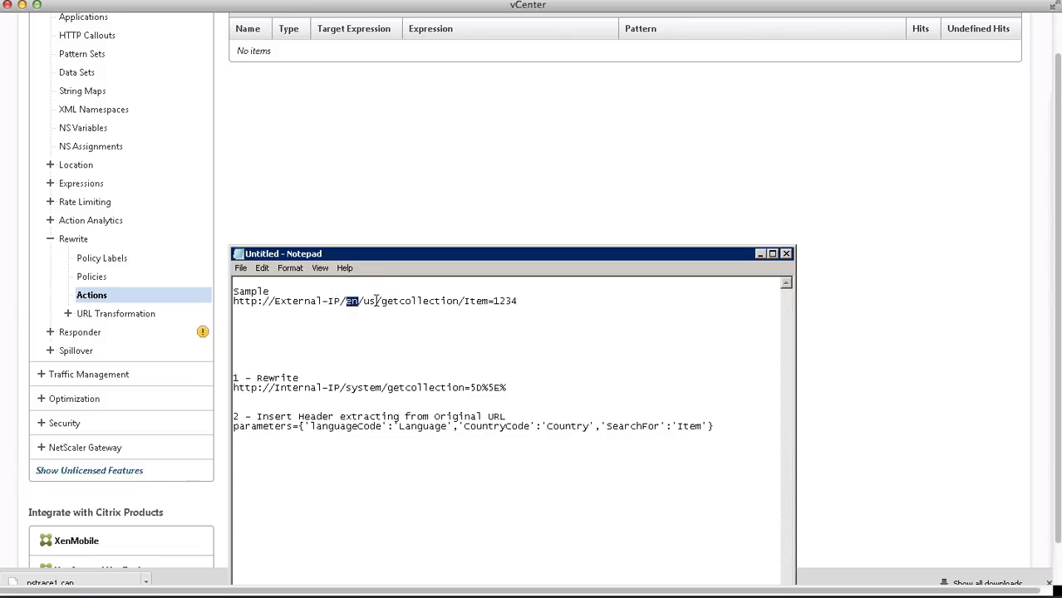
left_click_drag(377, 301, 365, 301)
left_click(647, 434)
left_click_drag(522, 301, 495, 304)
left_click(467, 233)
scroll(264, 247, "up", 3)
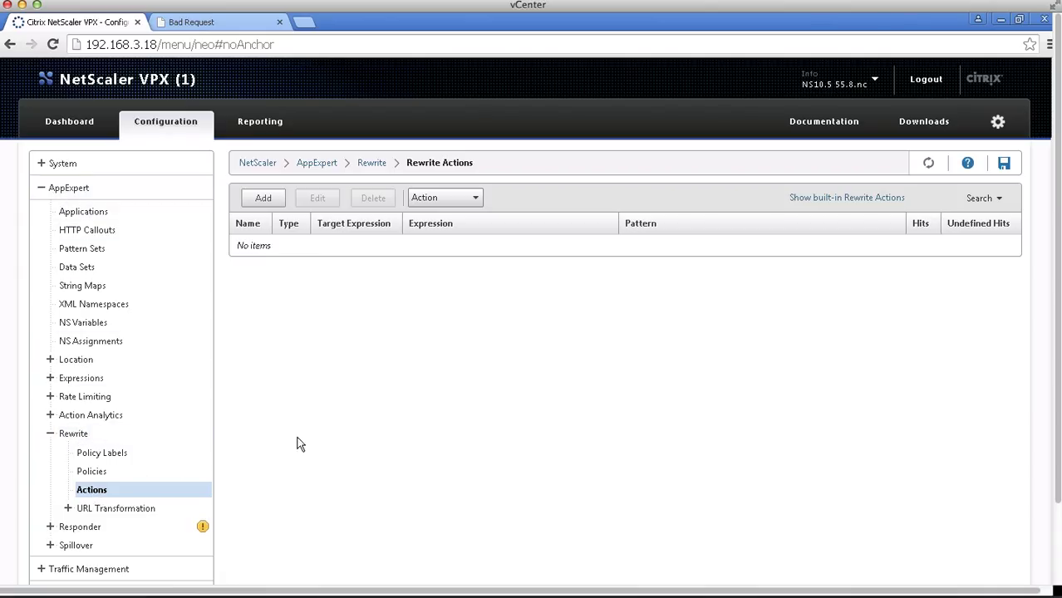
Add a new rewrite action named act_rw and set its type to REPLACE.
left_click(269, 201)
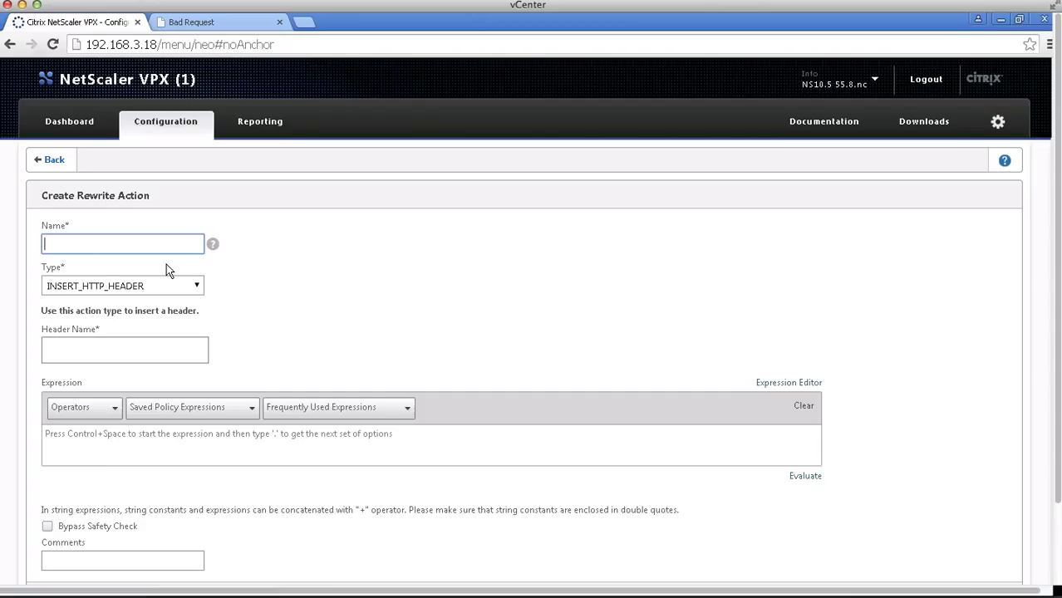
type("act_rw")
left_click(190, 287)
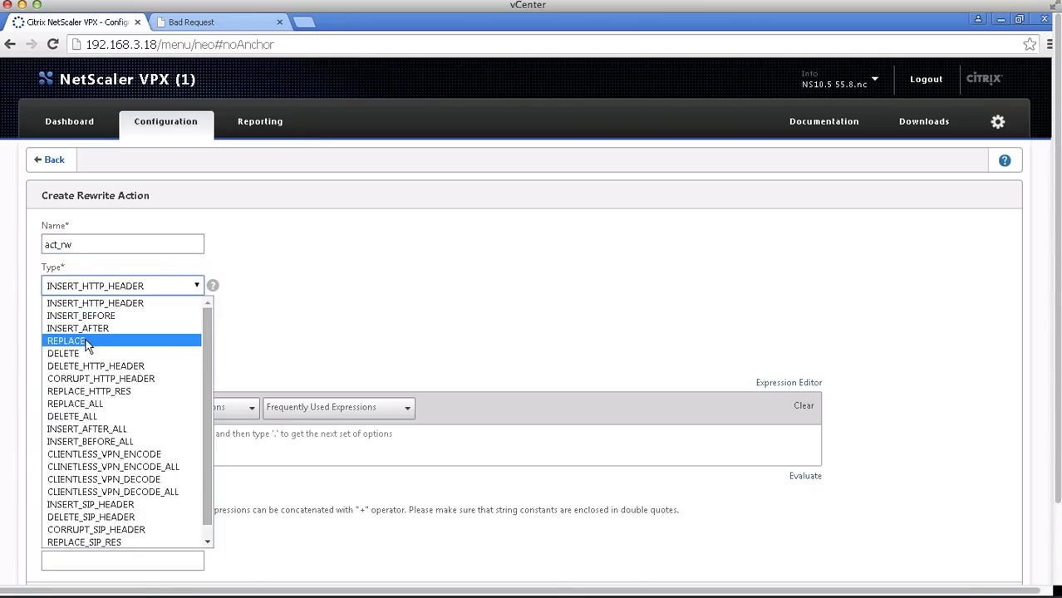
left_click(86, 341)
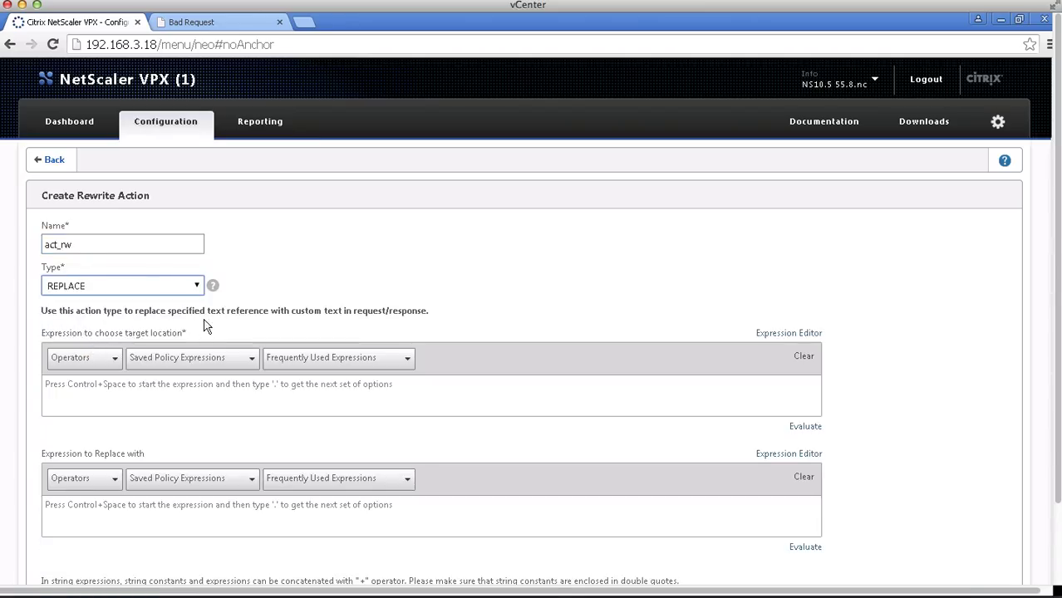
Set the act_rw target expression to http.REQ.URL.
left_click(207, 386)
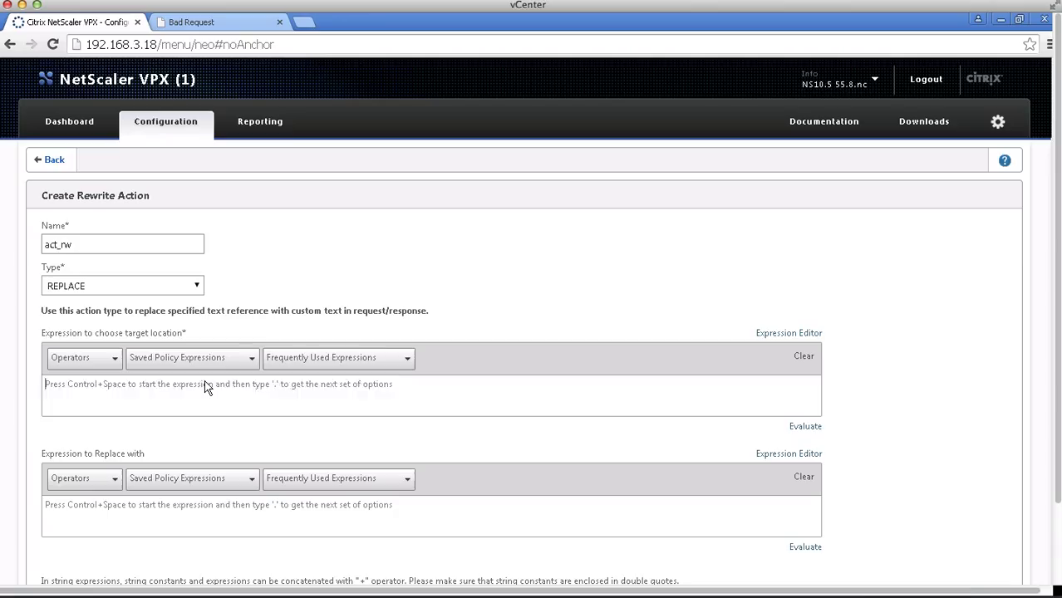
type("http.")
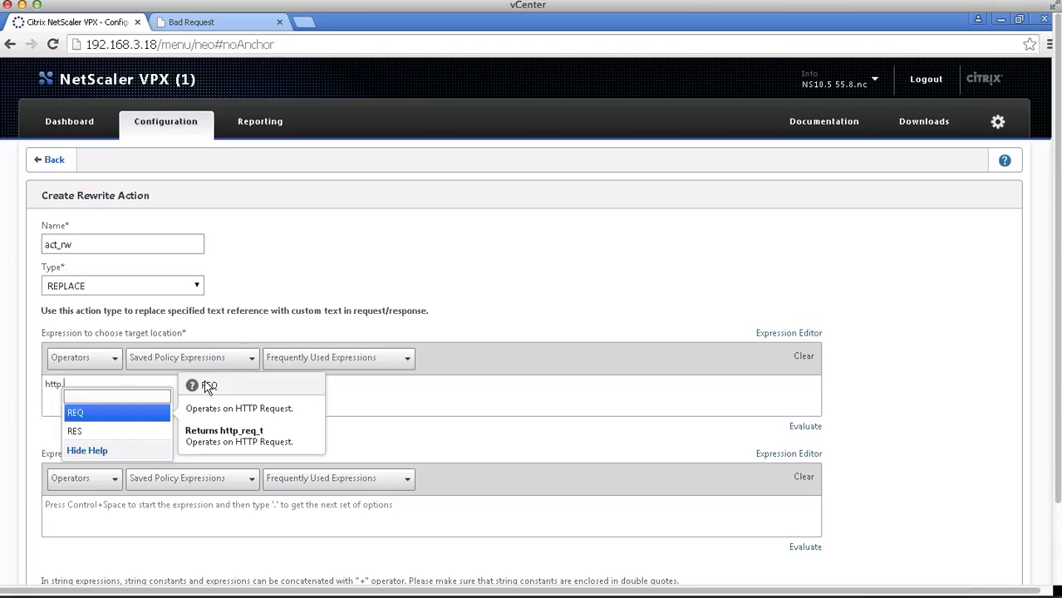
left_click(146, 413)
type(".")
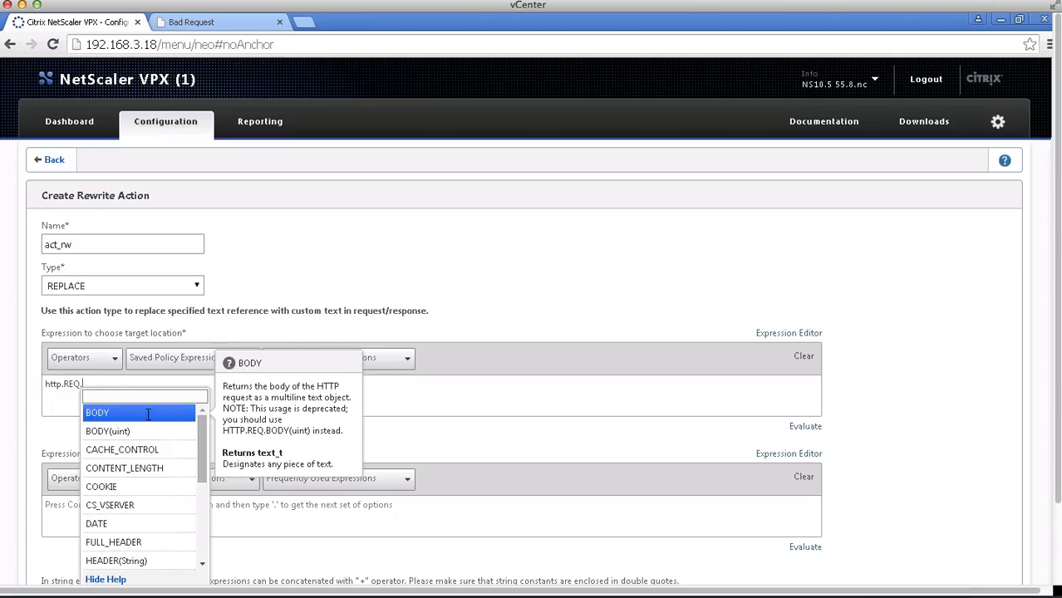
type("ur")
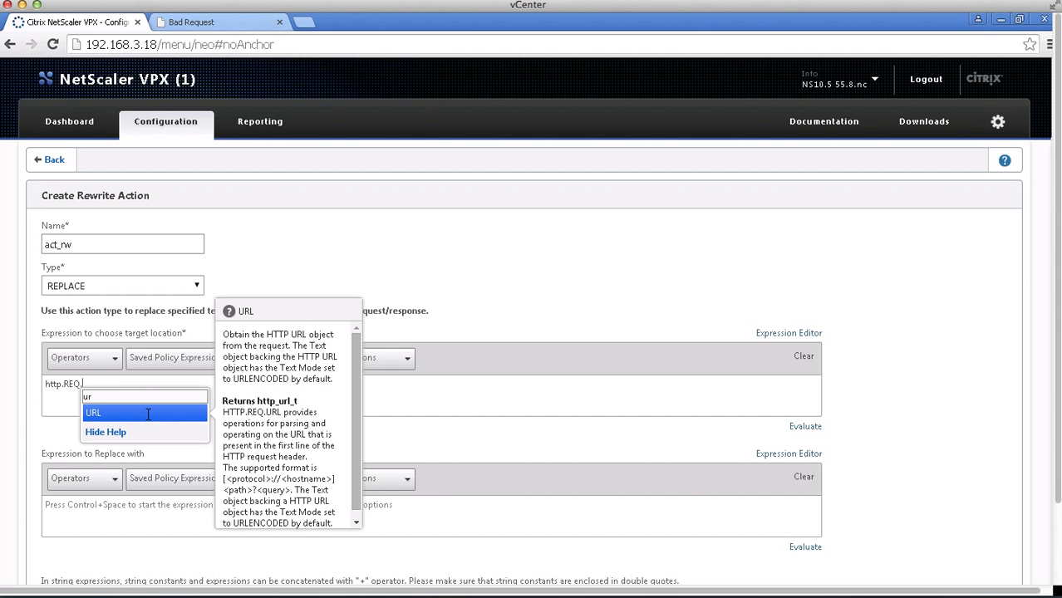
left_click(147, 413)
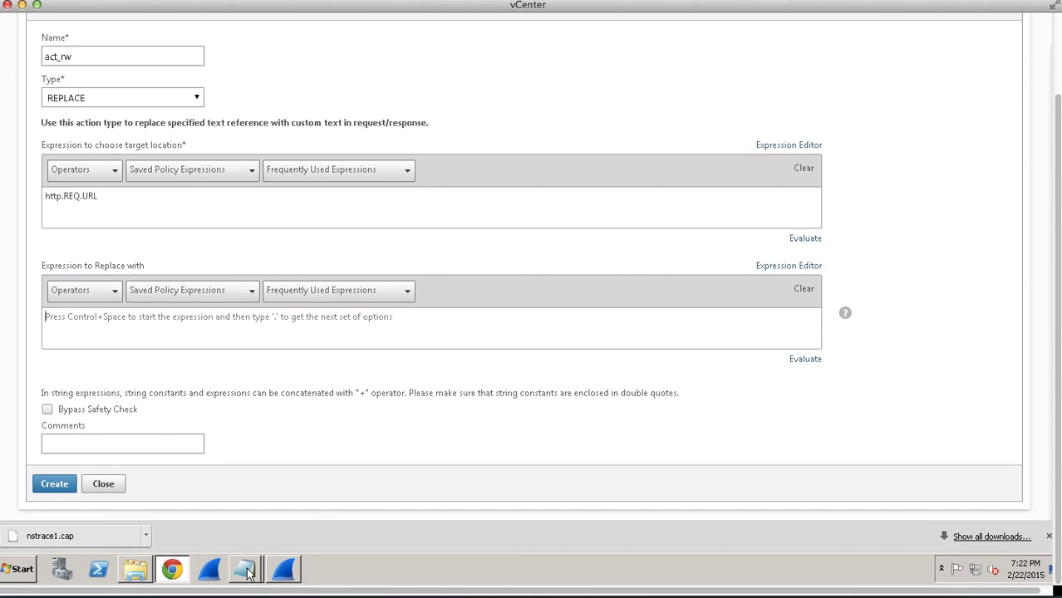
Copy system/getcollection=5D%5E% from the notes into the replace-with field in quotes and create the action.
mouse_move(247, 572)
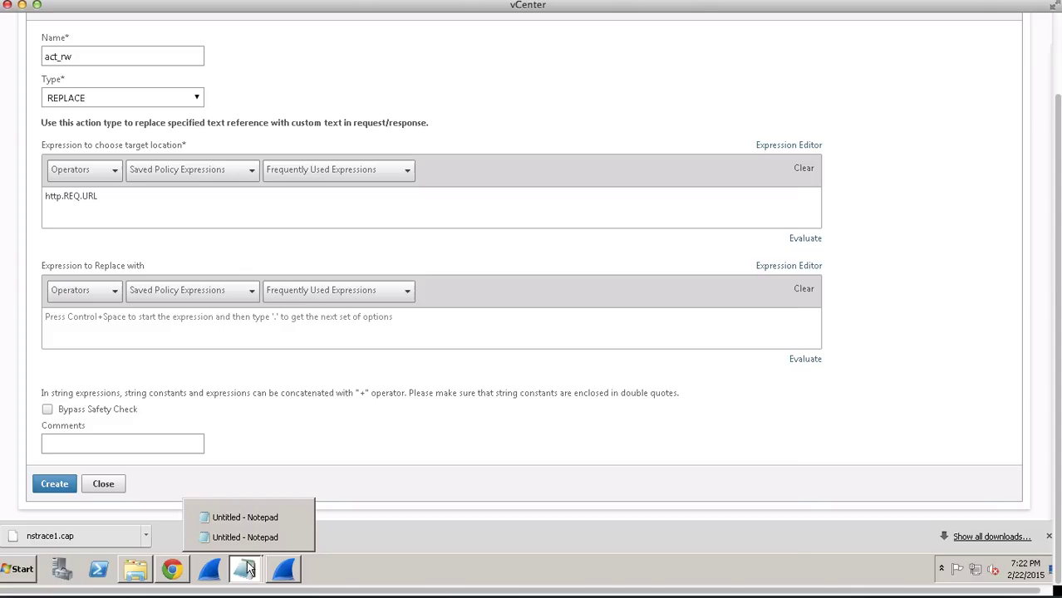
left_click(259, 511)
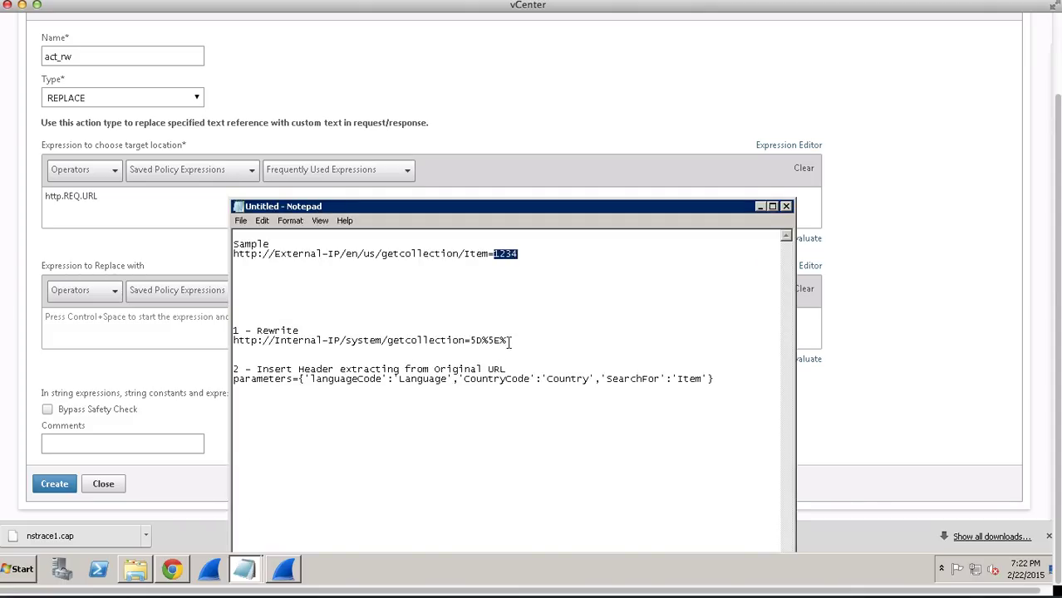
left_click_drag(507, 341, 347, 343)
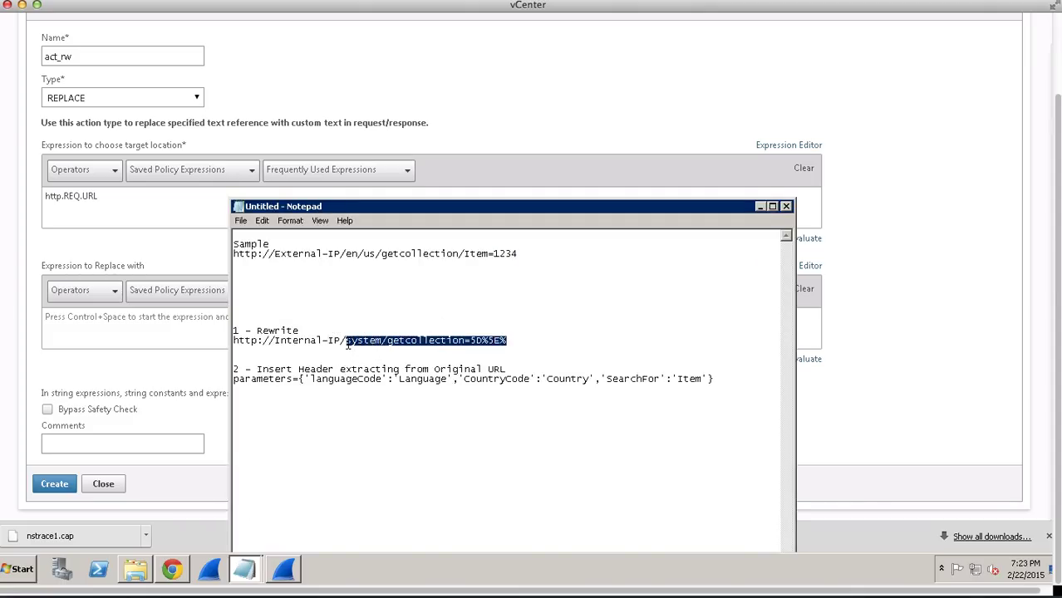
key("ctrl+c")
left_click(132, 332)
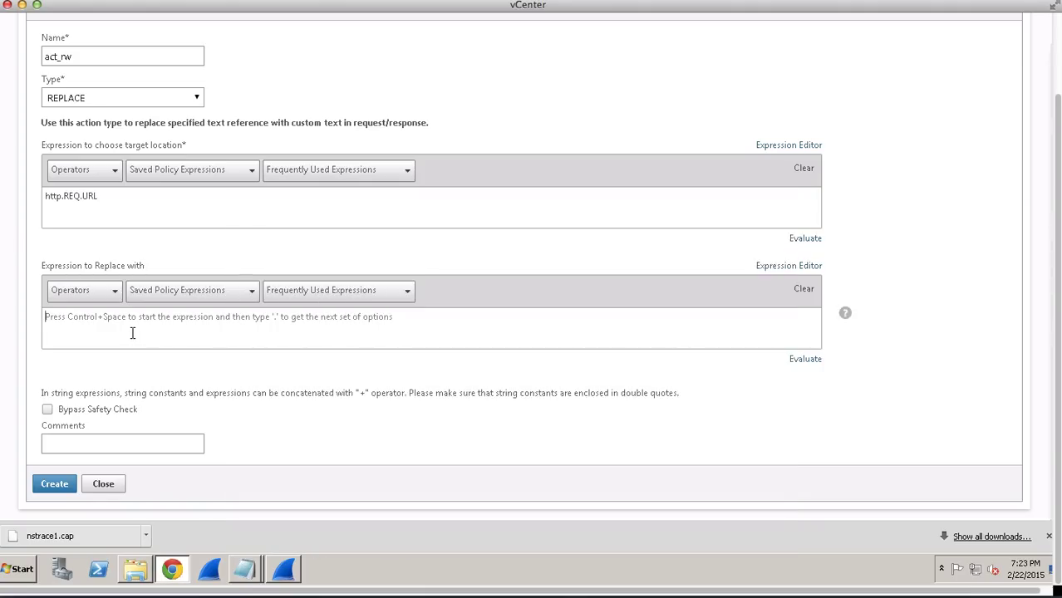
type("\"")
key("ctrl+v")
type("\"")
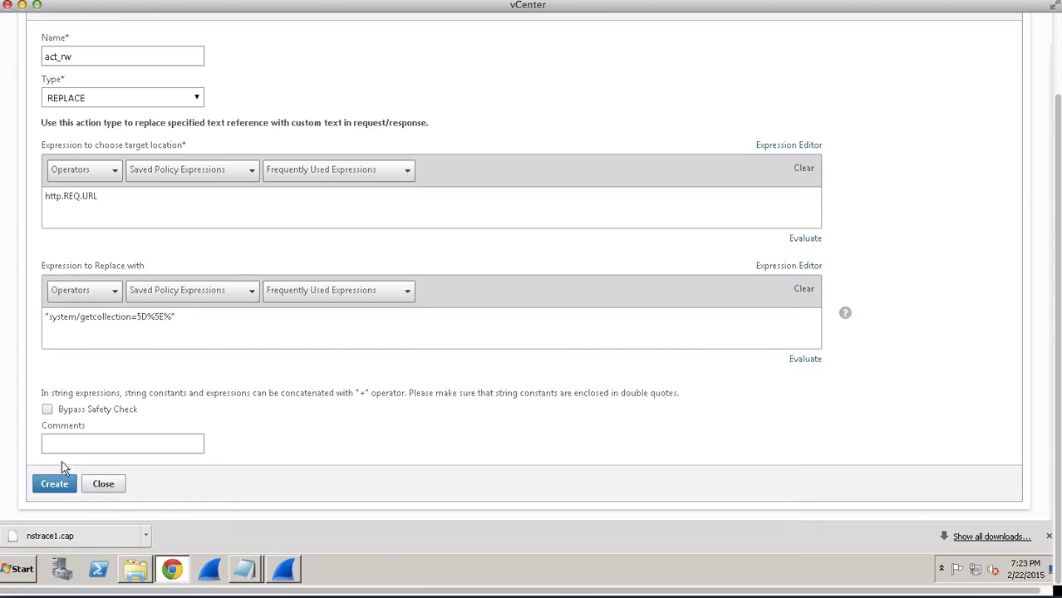
left_click(63, 482)
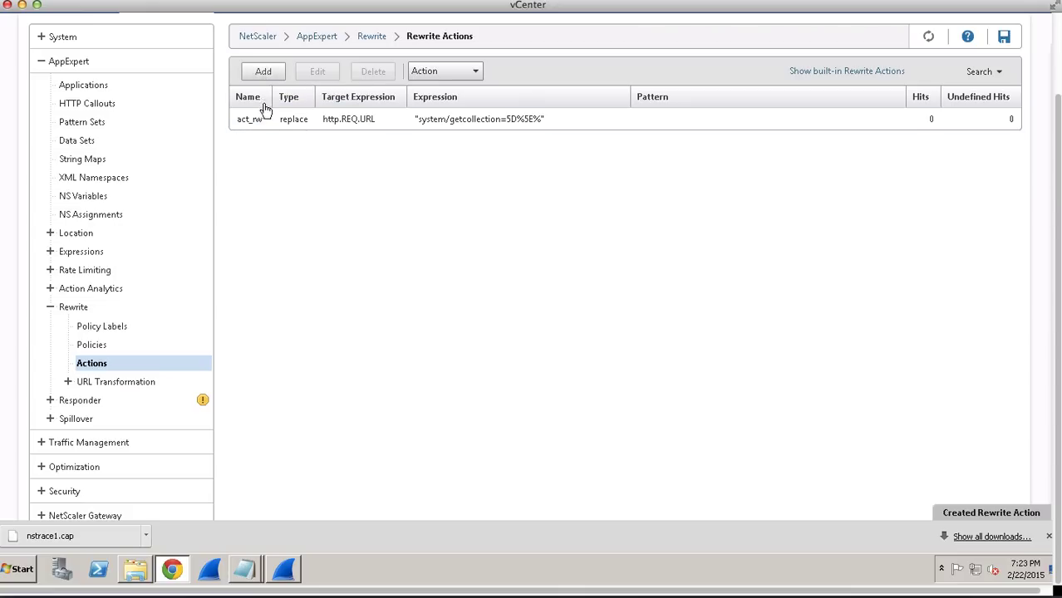
Add rewrite action act_insert_header of type INSERT_HTTP_HEADER with header name parameters.
left_click(264, 73)
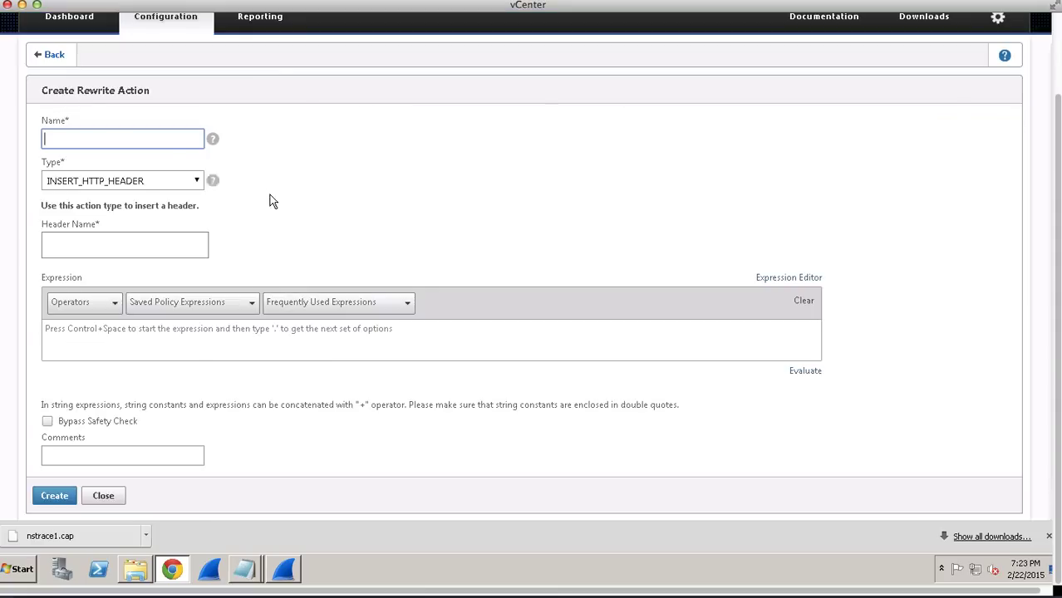
type("act_insert_header")
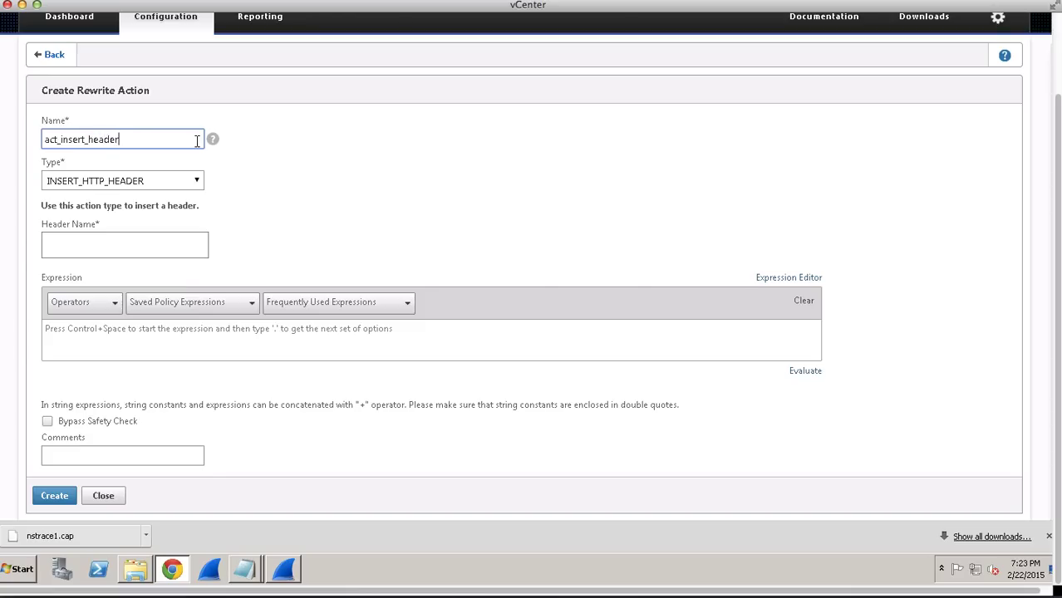
left_click(138, 239)
type("p")
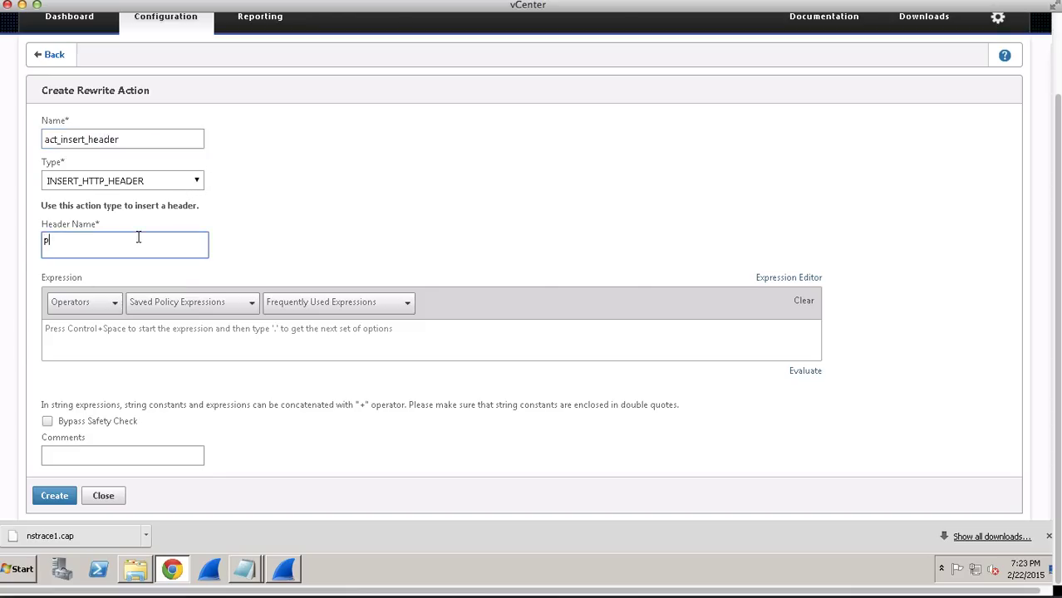
type("arameters")
left_click(104, 339)
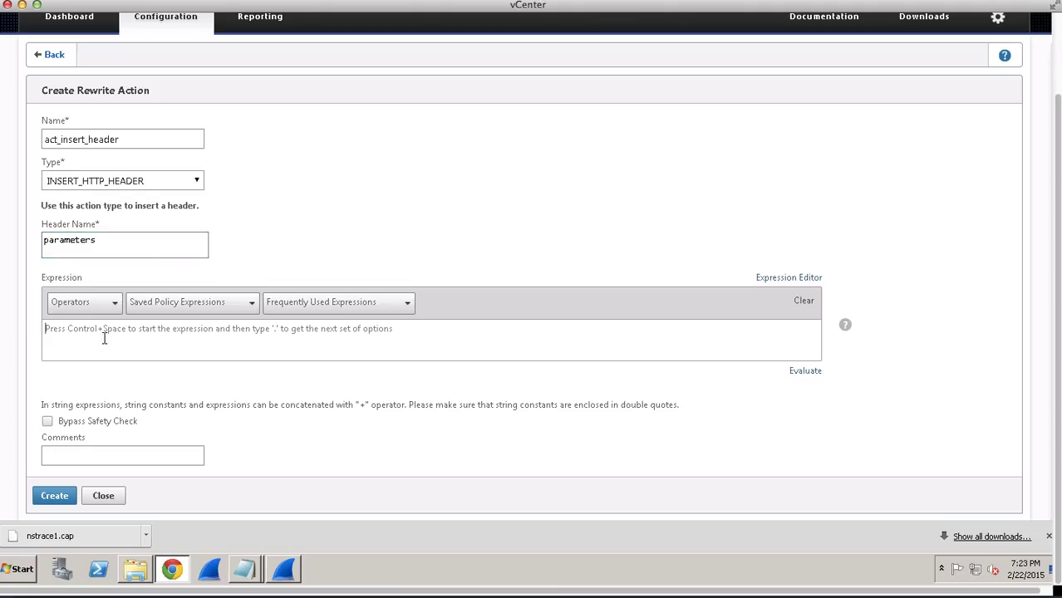
scroll(104, 338, "down", 1)
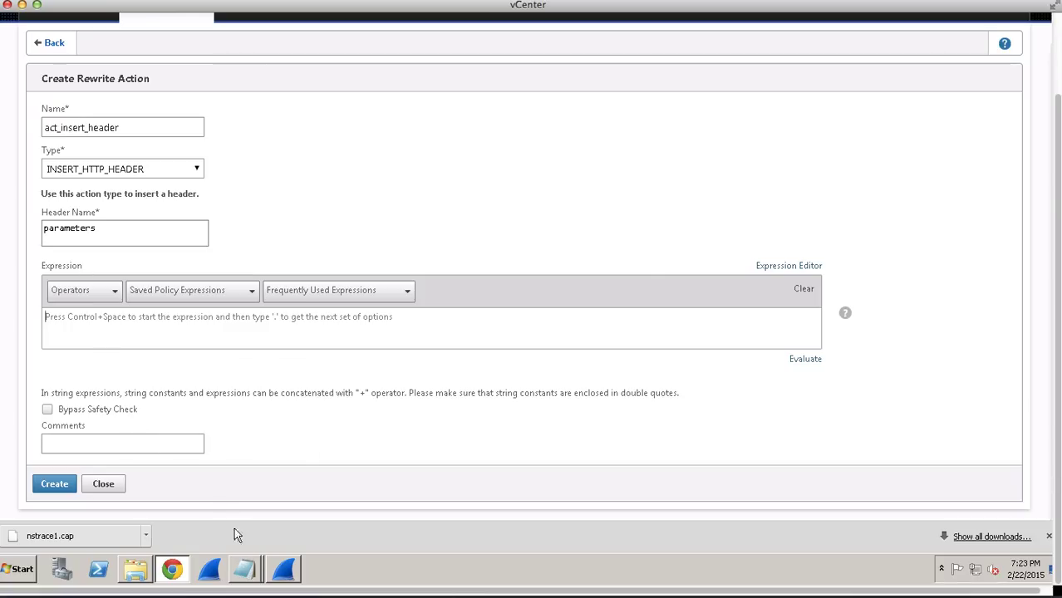
Paste the header expression from the notes and correct the path indices to GET(1) and GET(2).
left_click(249, 578)
left_click(246, 539)
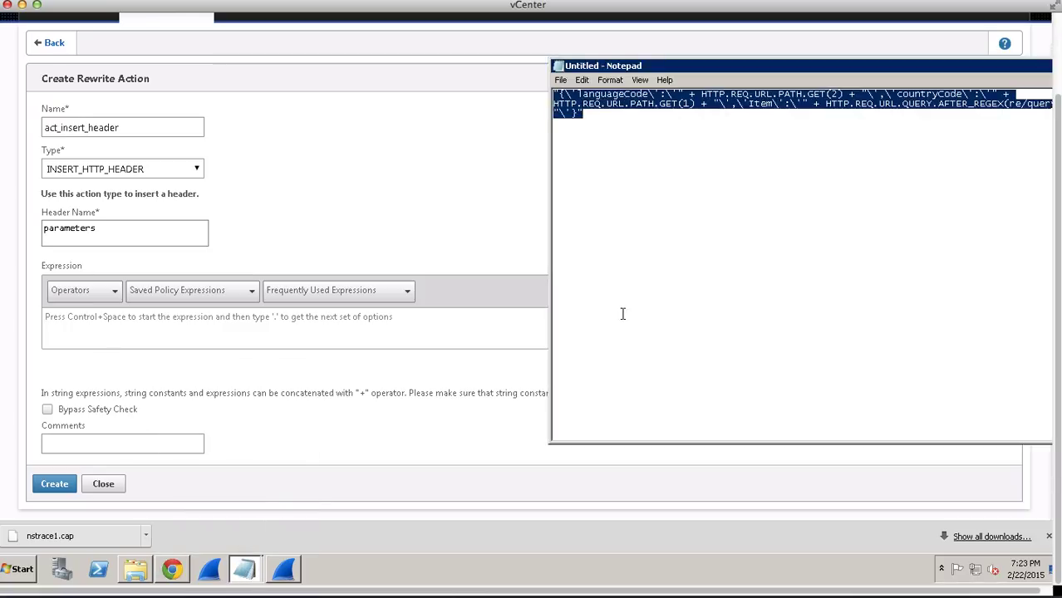
left_click(362, 332)
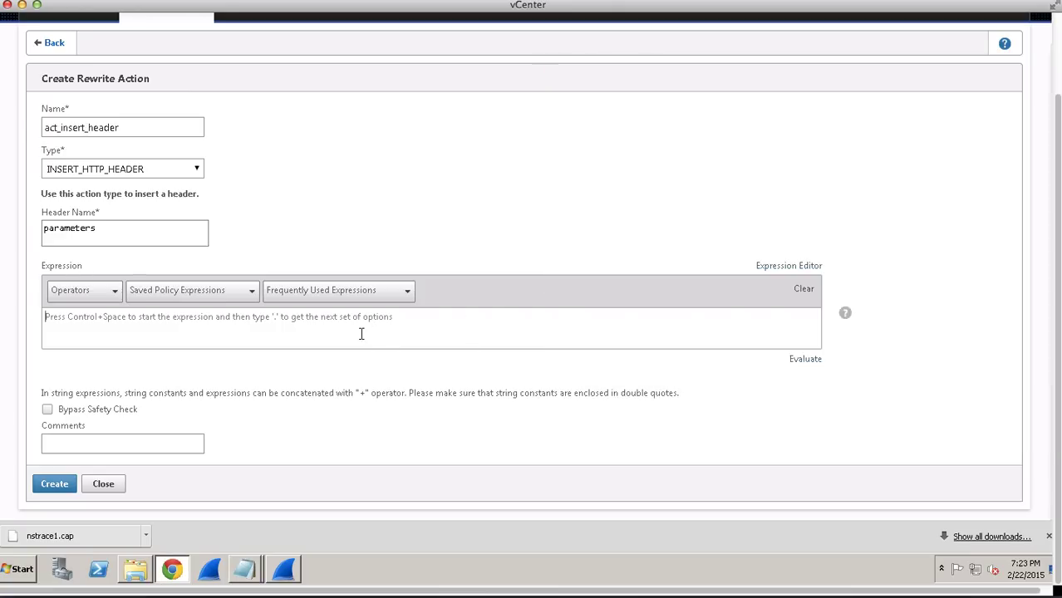
key("ctrl+v")
left_click(253, 320)
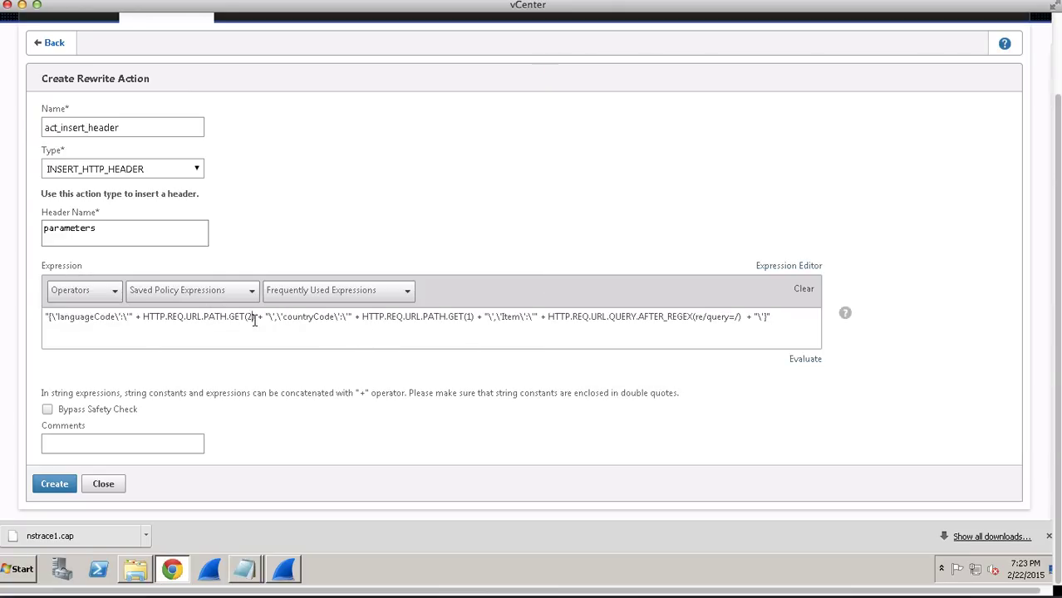
key("BackSpace")
type("1")
left_click(472, 318)
key("BackSpace")
type("2")
Rename the Item label to SearchFor and change query to item in the regex.
left_click(523, 317)
key("BackSpace")
key("BackSpace")
key("BackSpace")
key("BackSpace")
type("Sea")
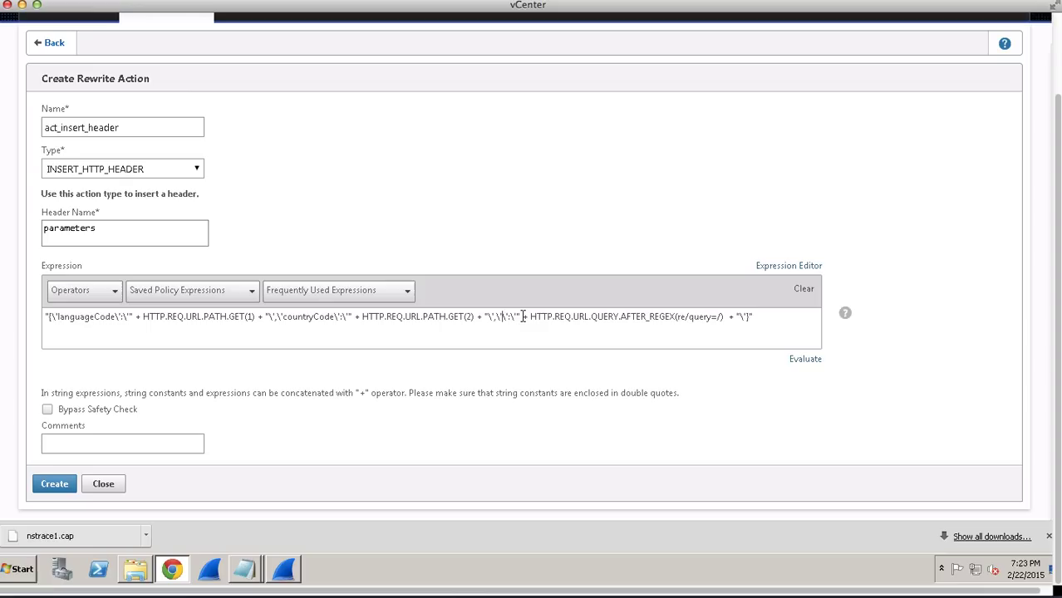
type("rchFor")
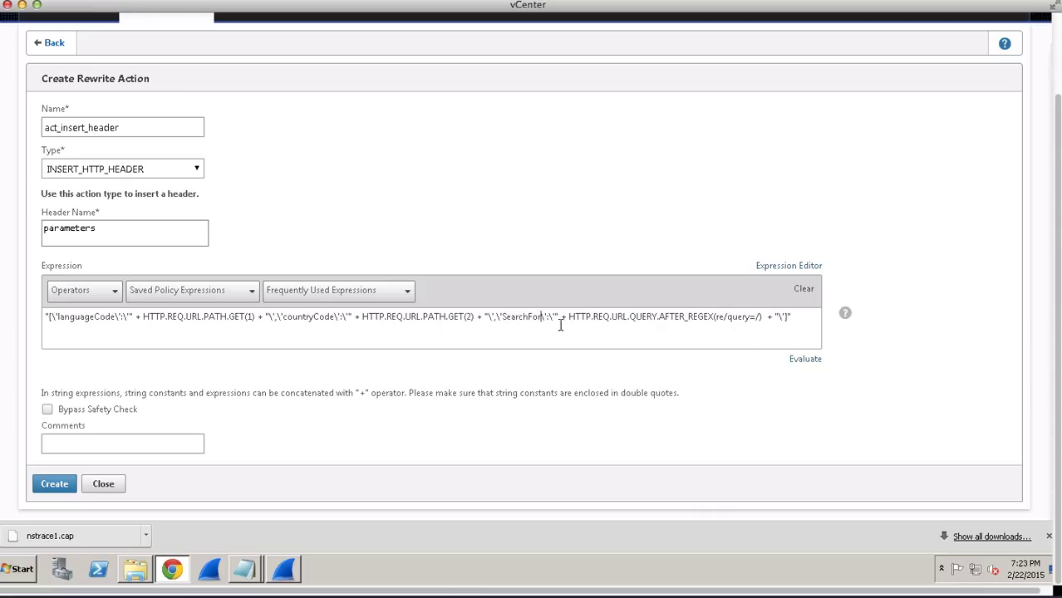
left_click(751, 318)
key("BackSpace")
key("BackSpace")
key("BackSpace")
key("BackSpace")
key("BackSpace")
type("item")
Bring the Notepad notes back to the front at the parameters line.
mouse_move(249, 573)
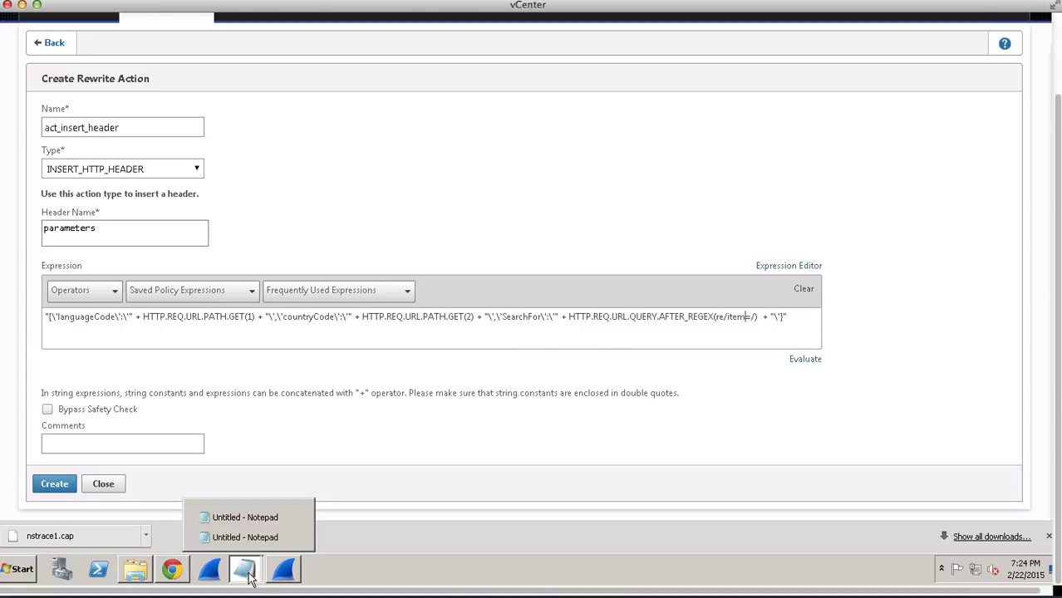
left_click(249, 522)
left_click(442, 389)
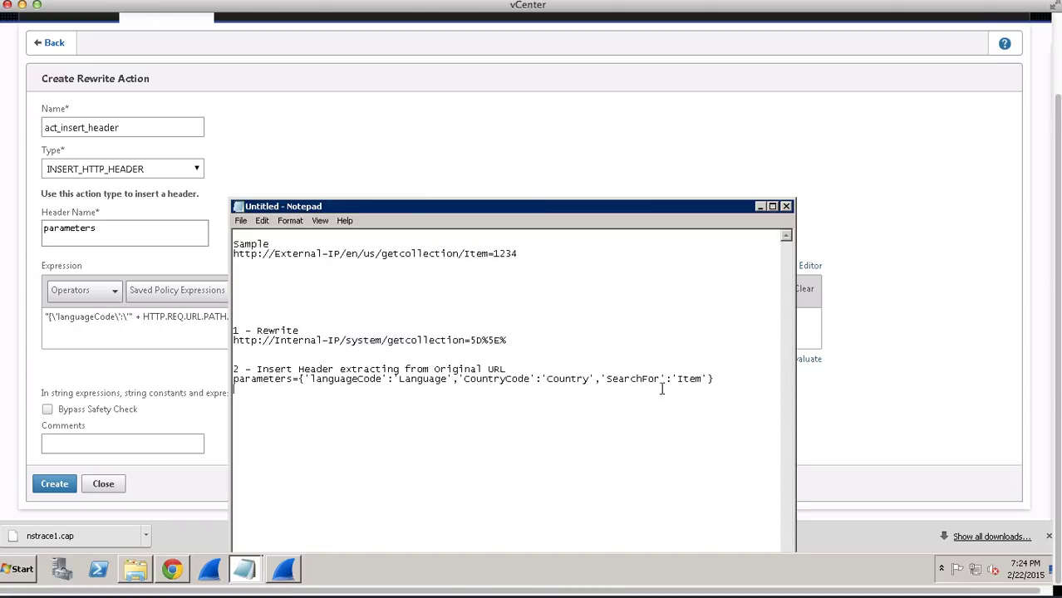
left_click(724, 380)
Minimize Notepad and review the PATH.GET(1), PATH.GET(2) and AFTER_REGEX(re/item=/) parts of the expression.
left_click(761, 206)
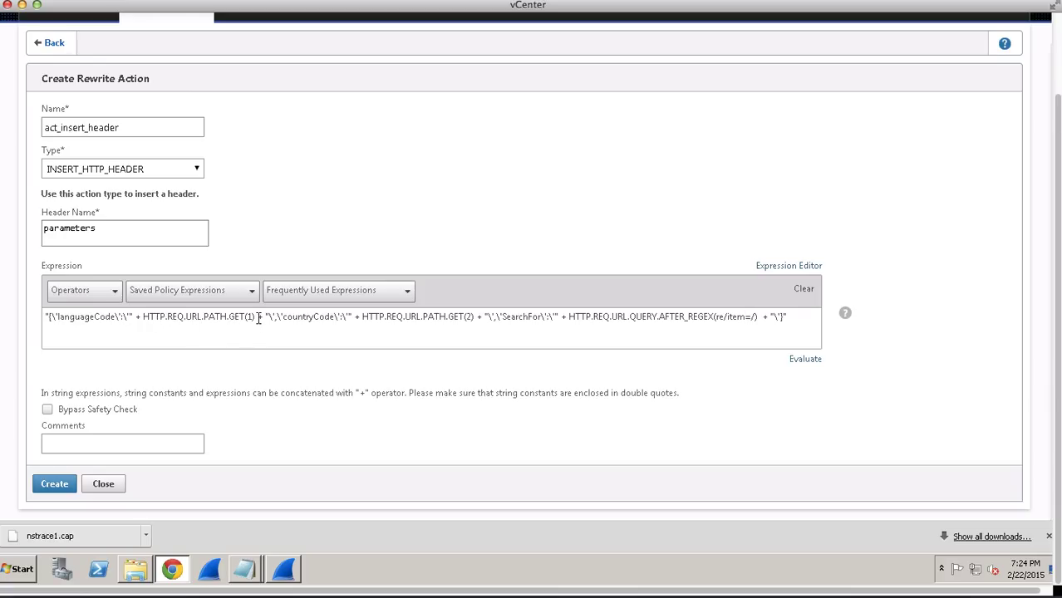
left_click_drag(259, 318, 143, 317)
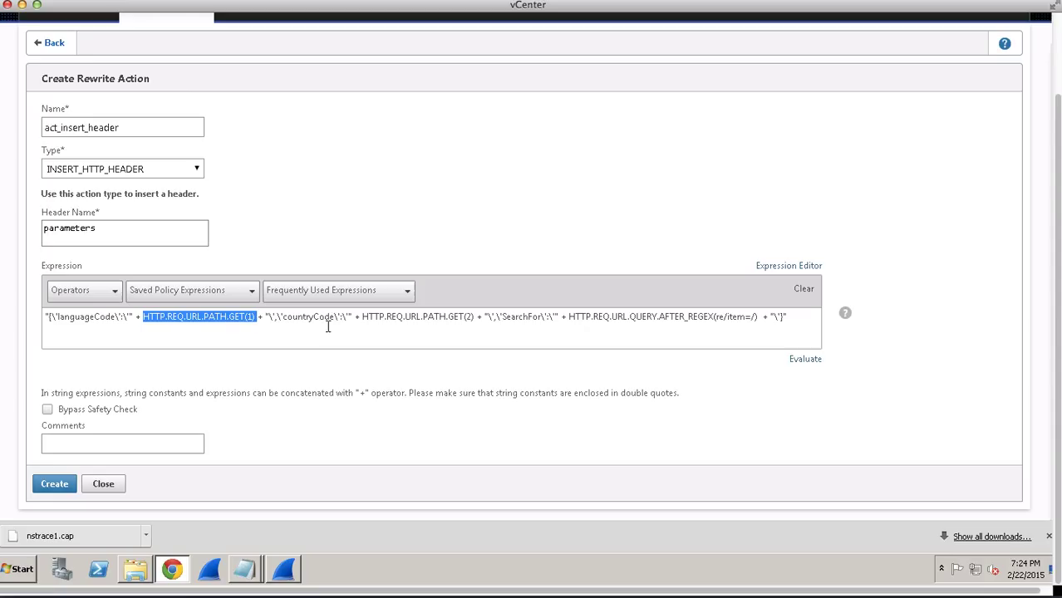
left_click(266, 318)
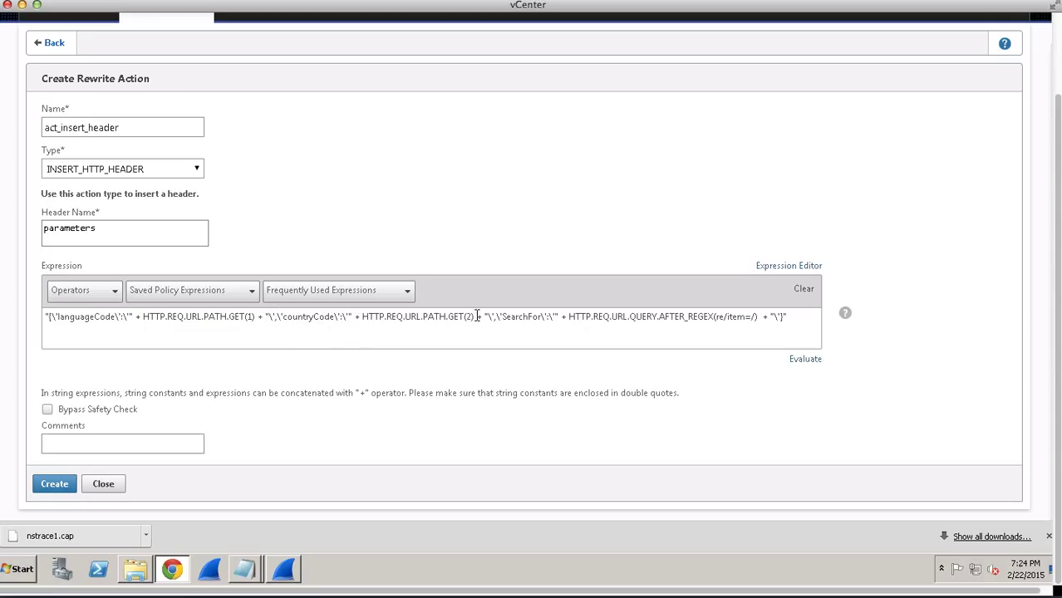
left_click_drag(478, 318, 362, 318)
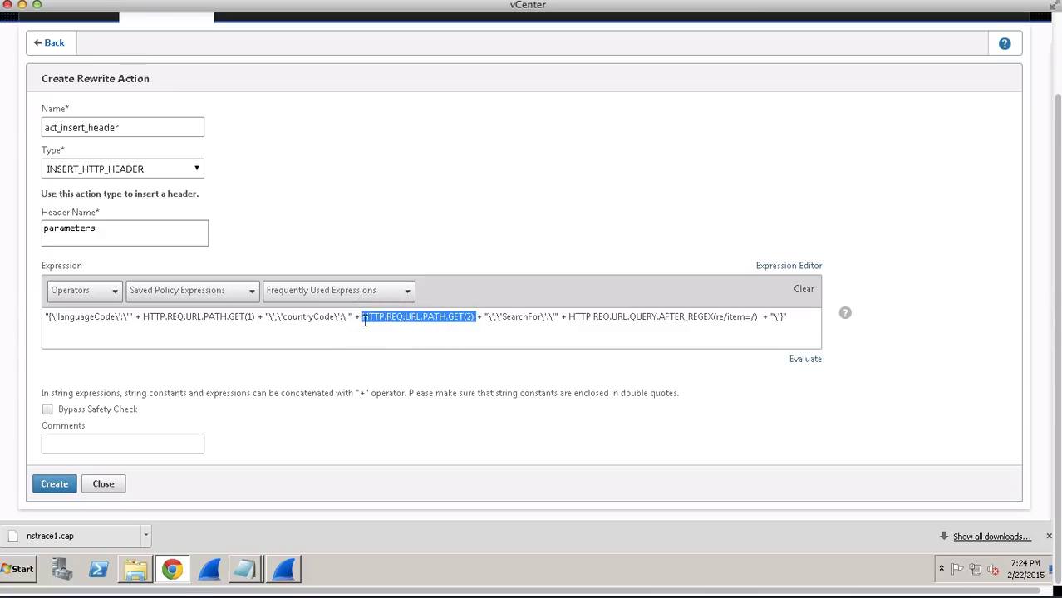
left_click(642, 319)
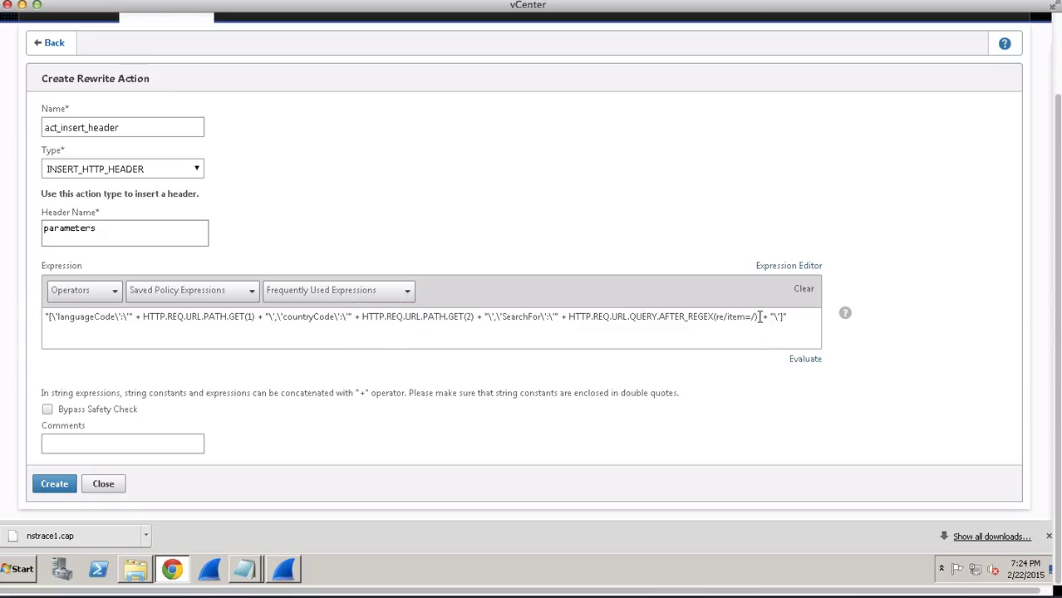
left_click_drag(758, 316, 569, 317)
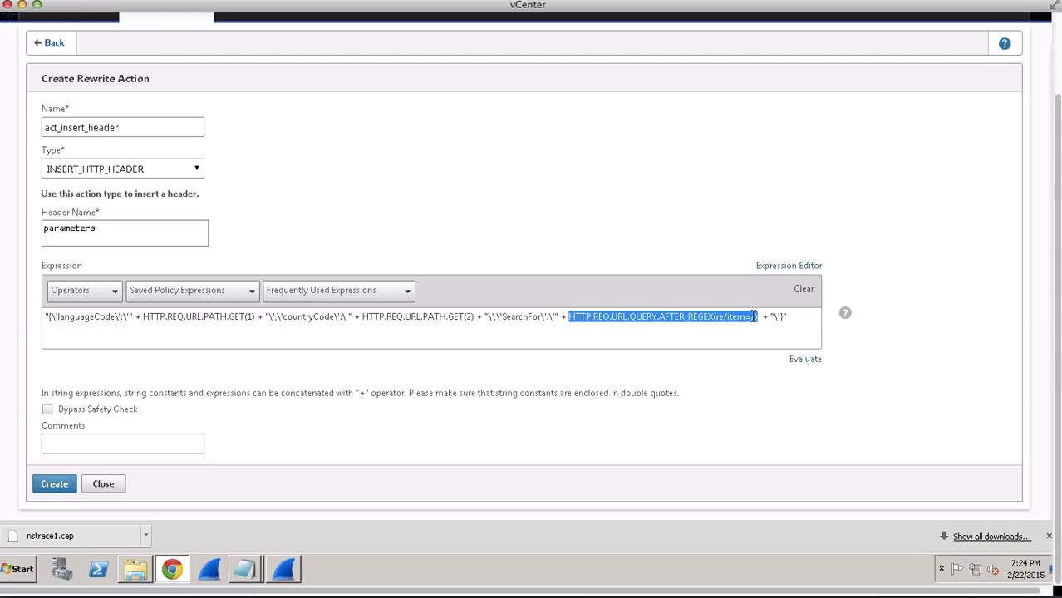
left_click(710, 357)
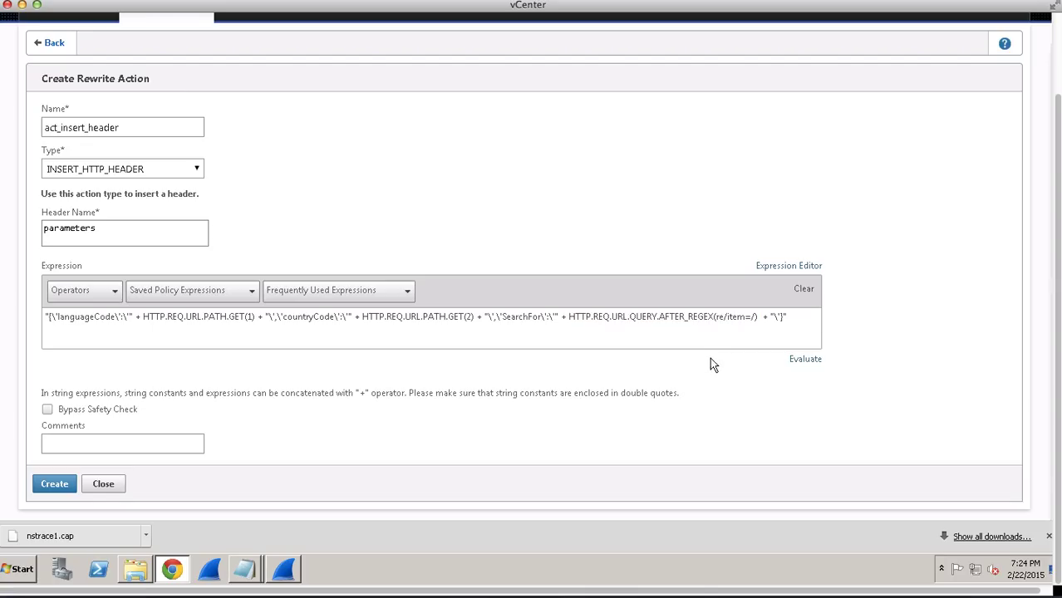
Create act_insert_header with Bypass Safety Check after the unsafe-expression error, then go to Rewrite Policies.
left_click(46, 485)
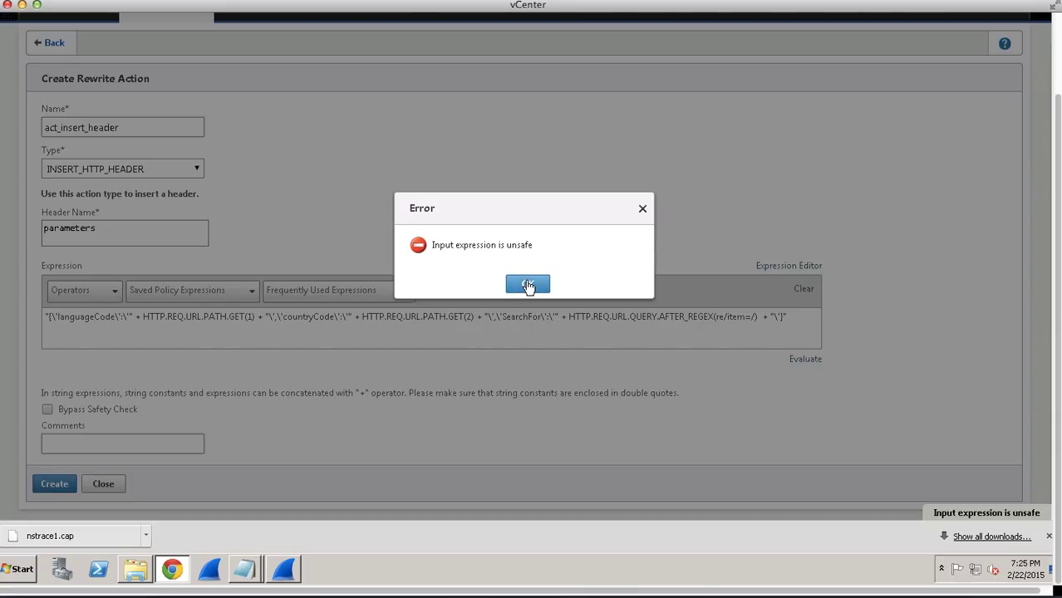
left_click(527, 285)
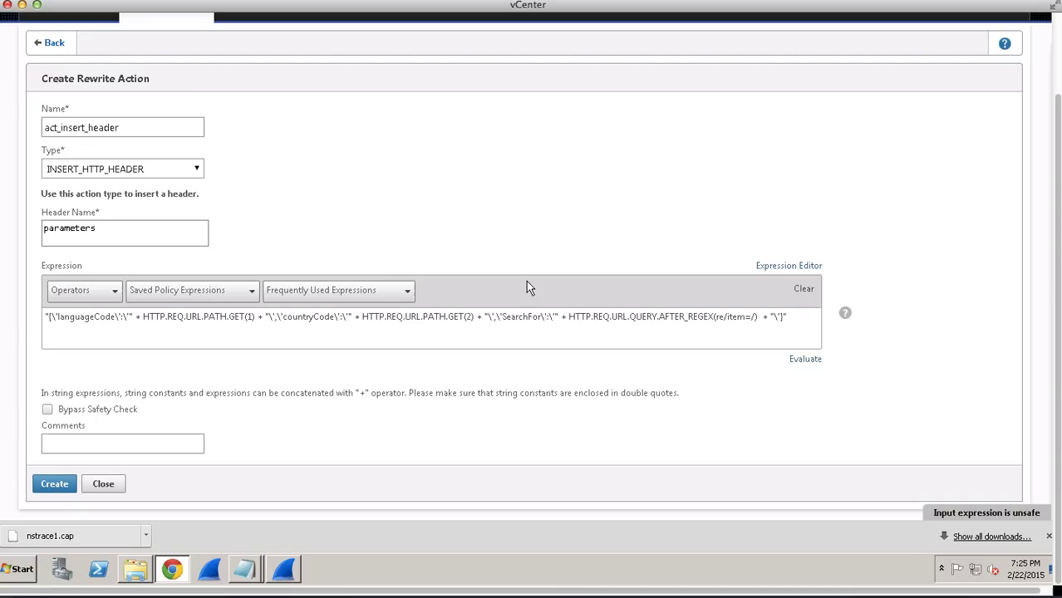
left_click(48, 410)
left_click(45, 491)
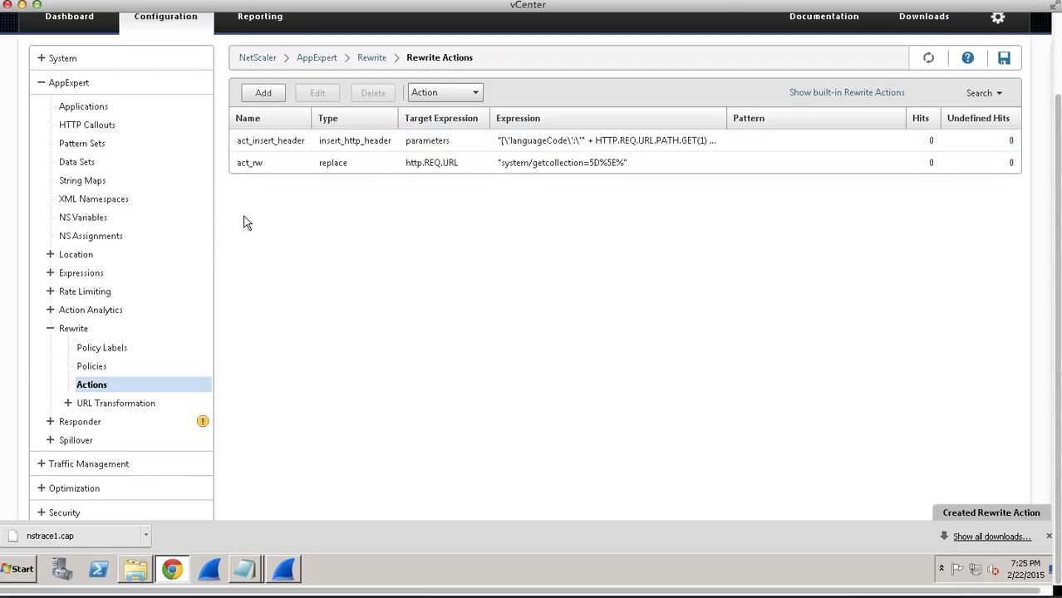
left_click(92, 368)
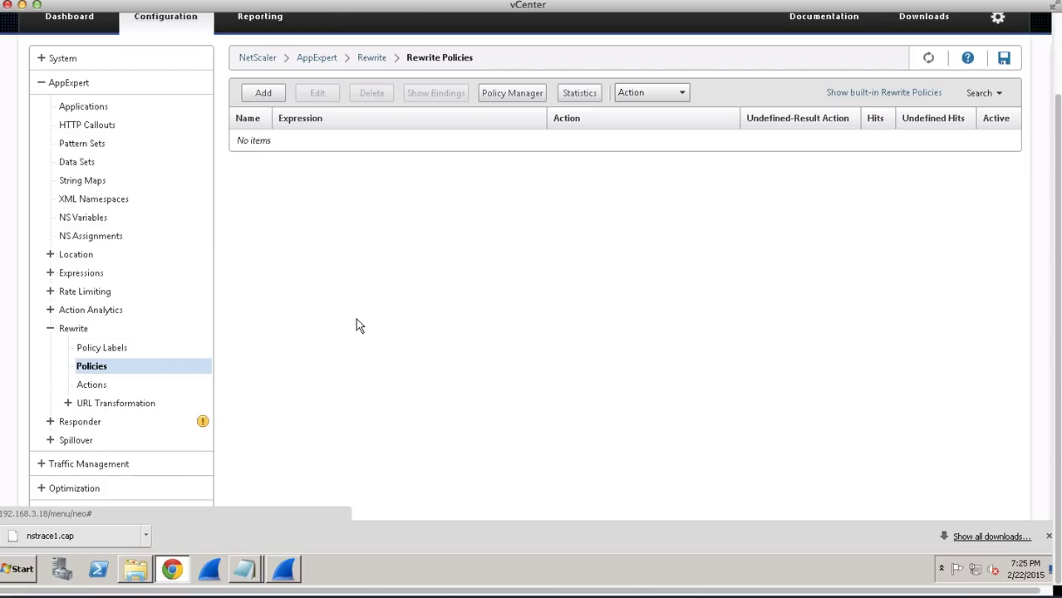
Add a rewrite policy named pol_rw with act_rw as its action.
left_click(263, 92)
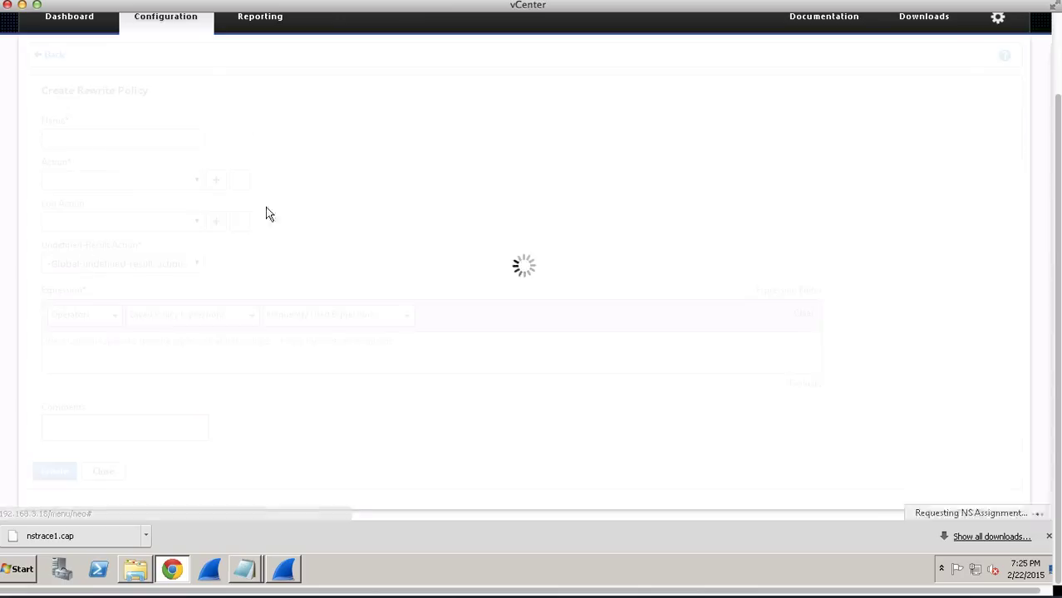
type("pol_")
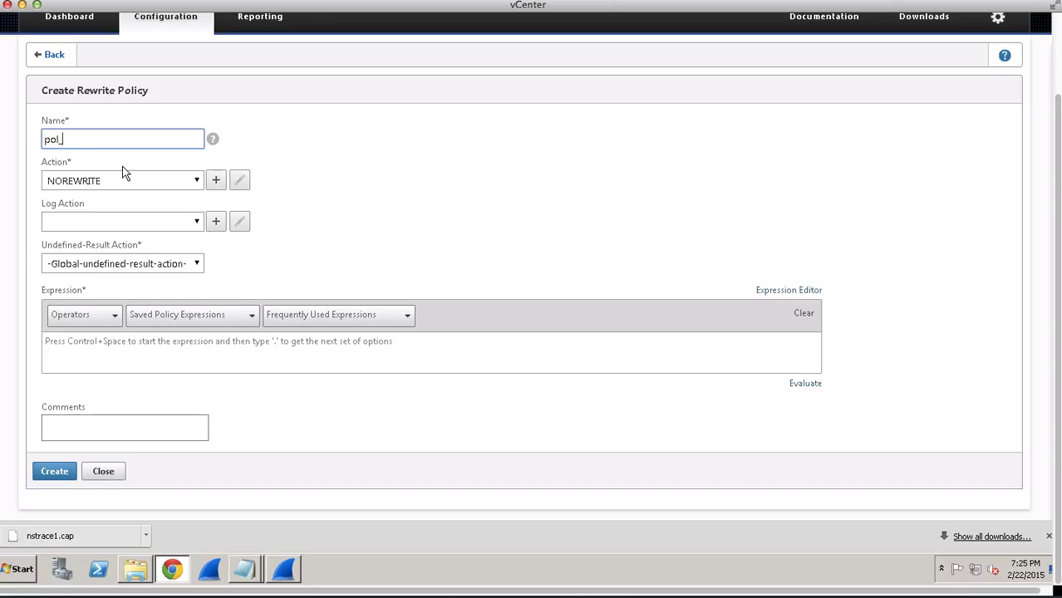
type("rw")
left_click(140, 181)
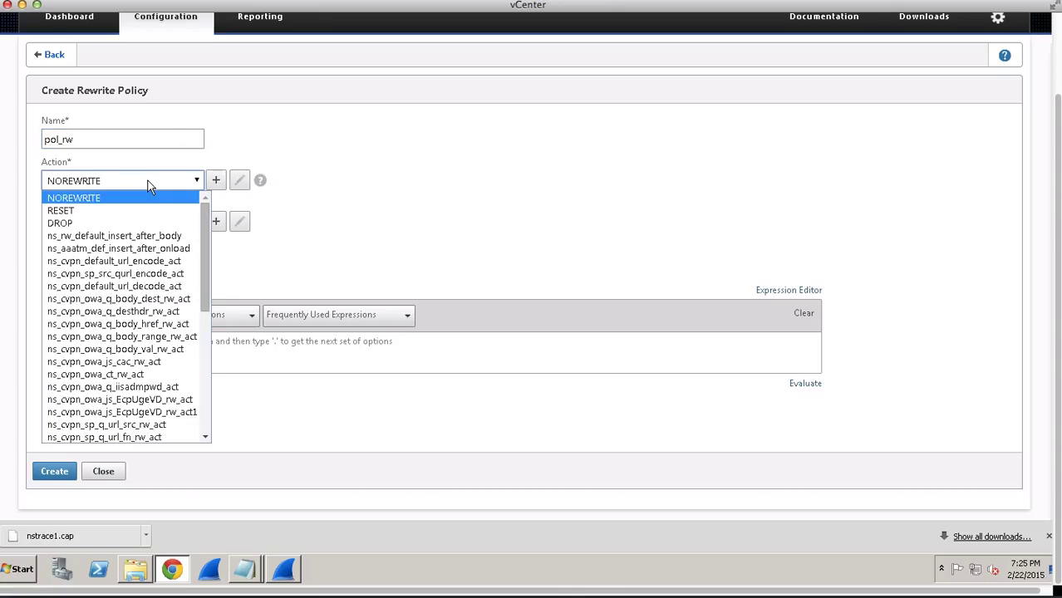
scroll(116, 399, "down", 5)
left_click(103, 425)
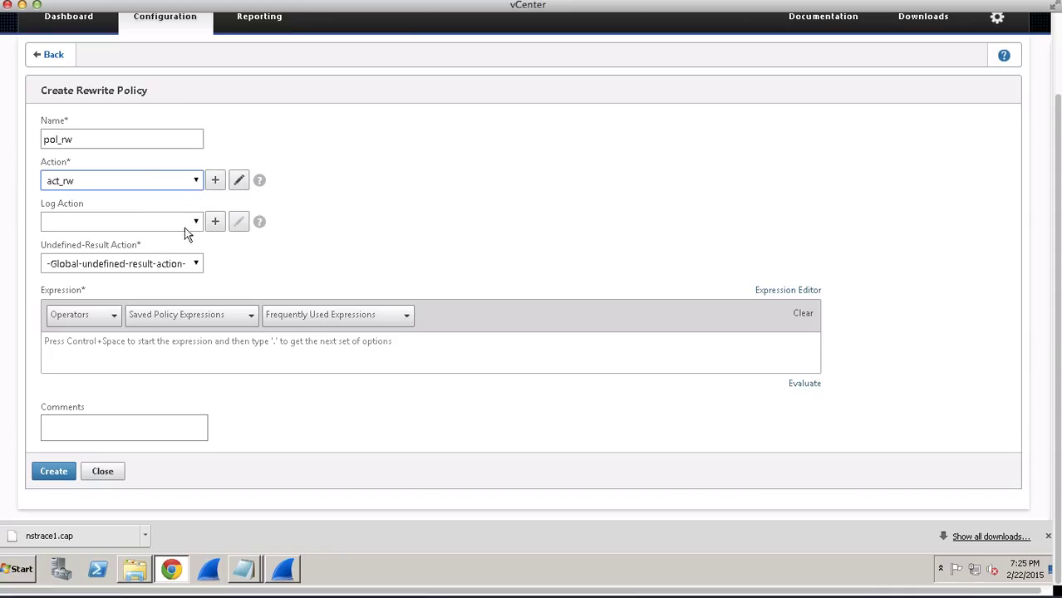
left_click(184, 264)
left_click(268, 254)
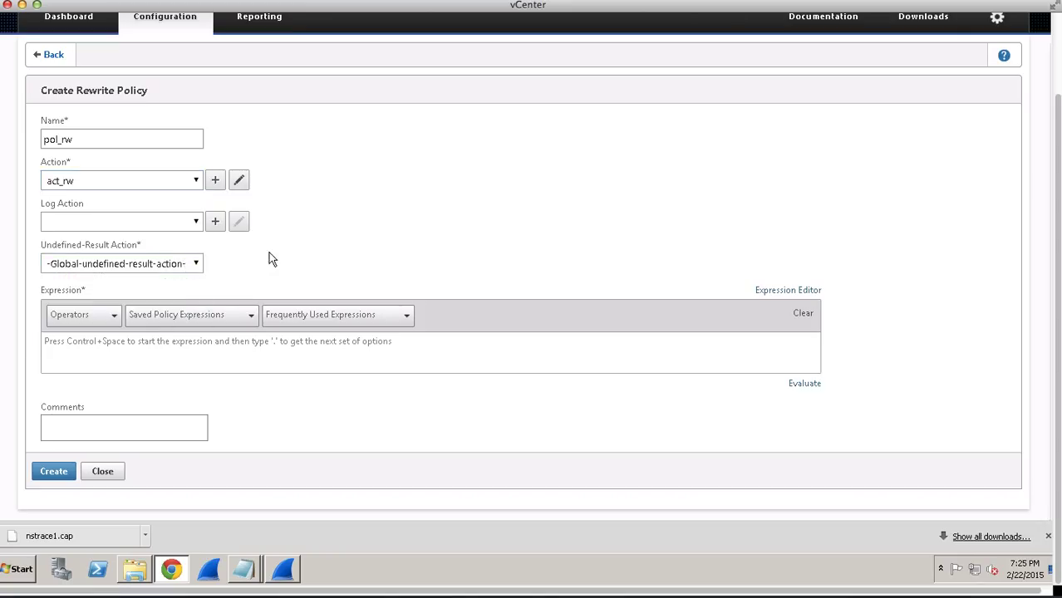
Build the policy expression http.REQ.URL.PATH.CONTAINS() using autocomplete.
left_click(160, 351)
type("htt")
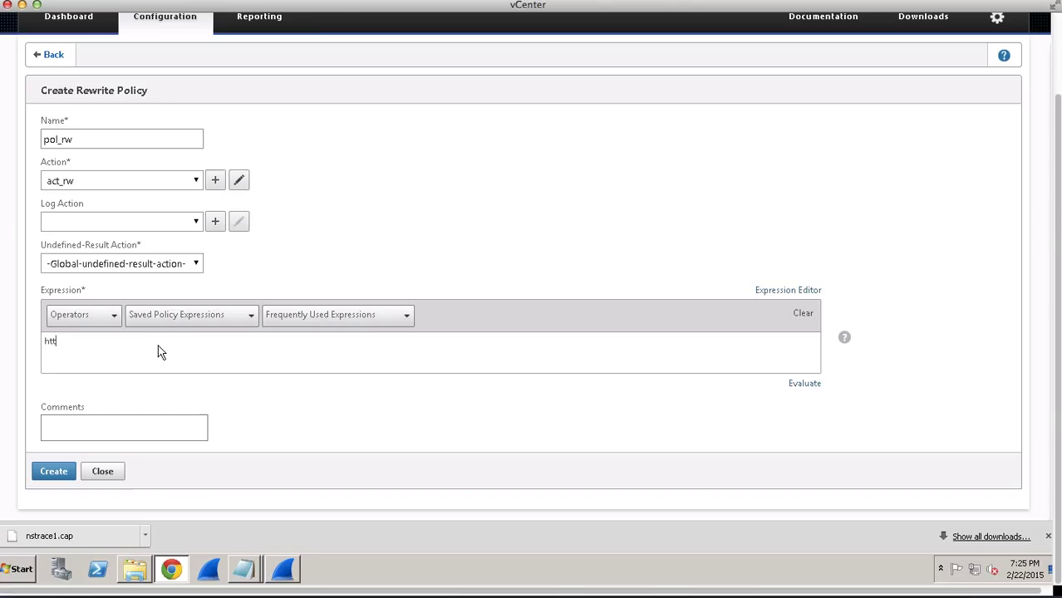
type("p.")
left_click(148, 370)
type(".ur")
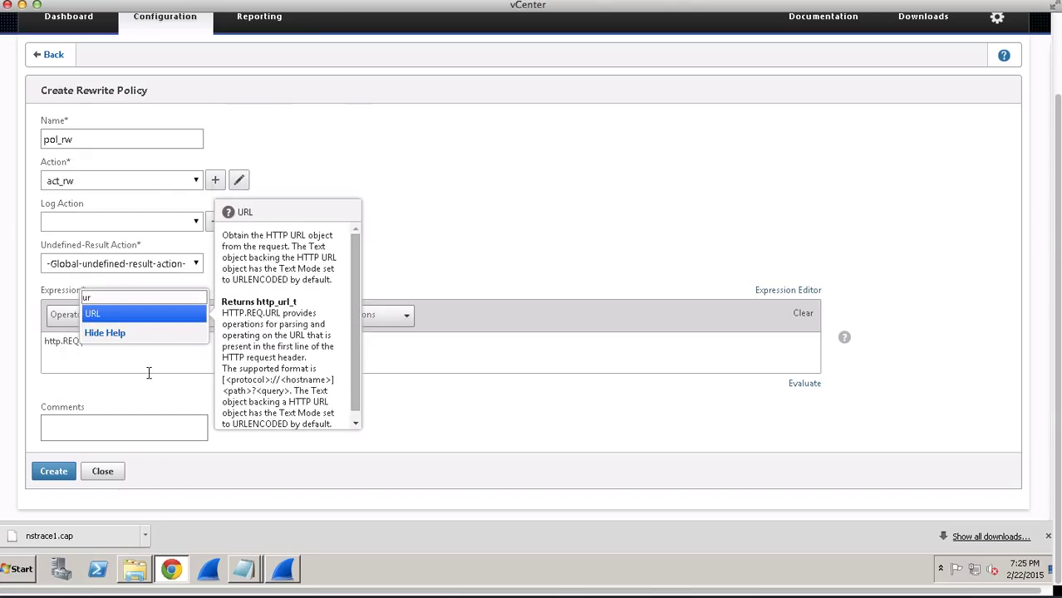
key("Return")
type(".path")
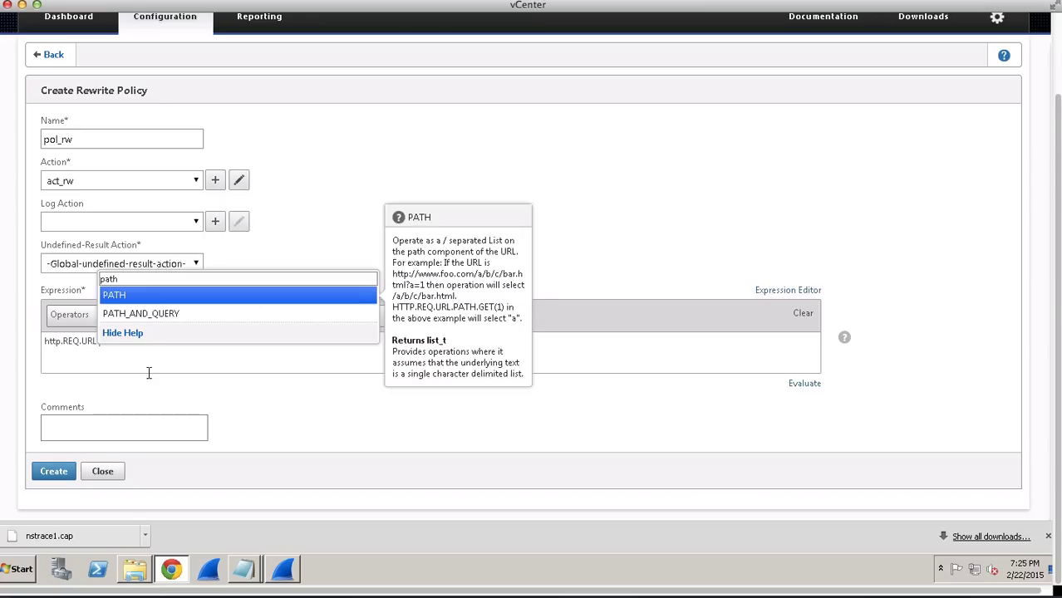
key("Return")
type(".")
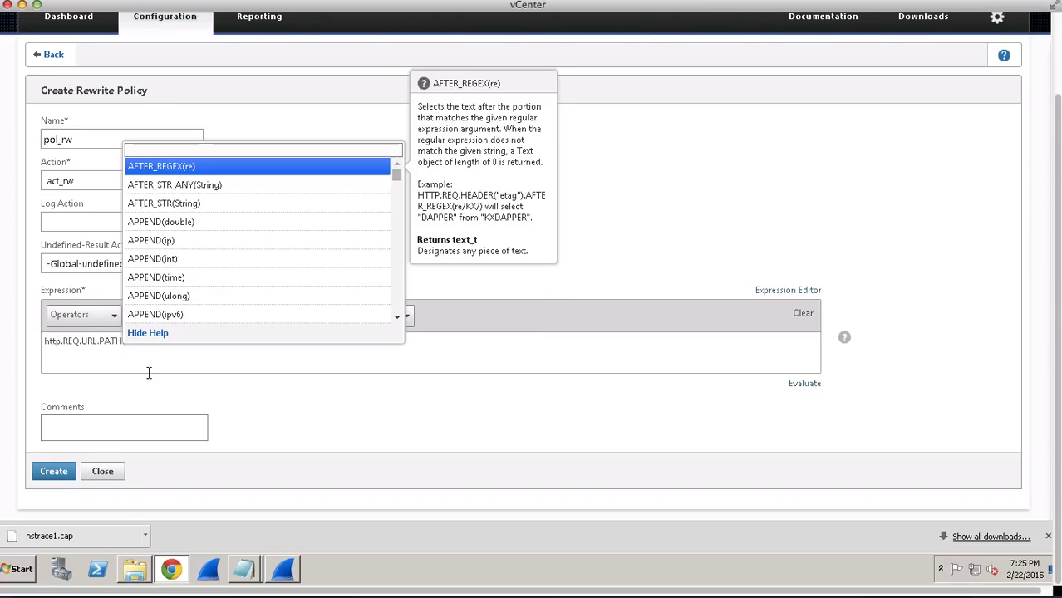
type("con")
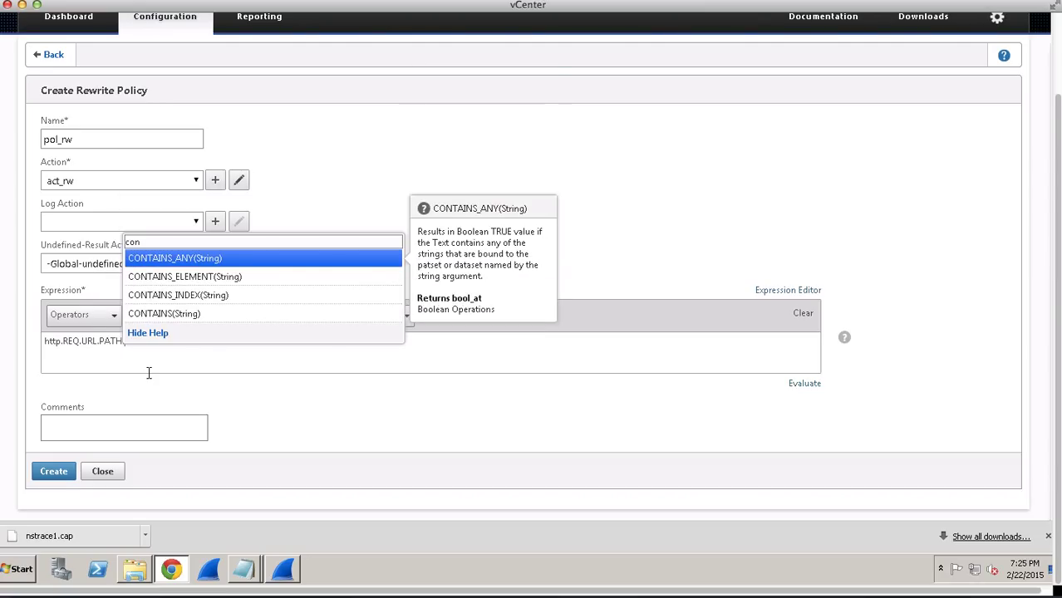
left_click(192, 314)
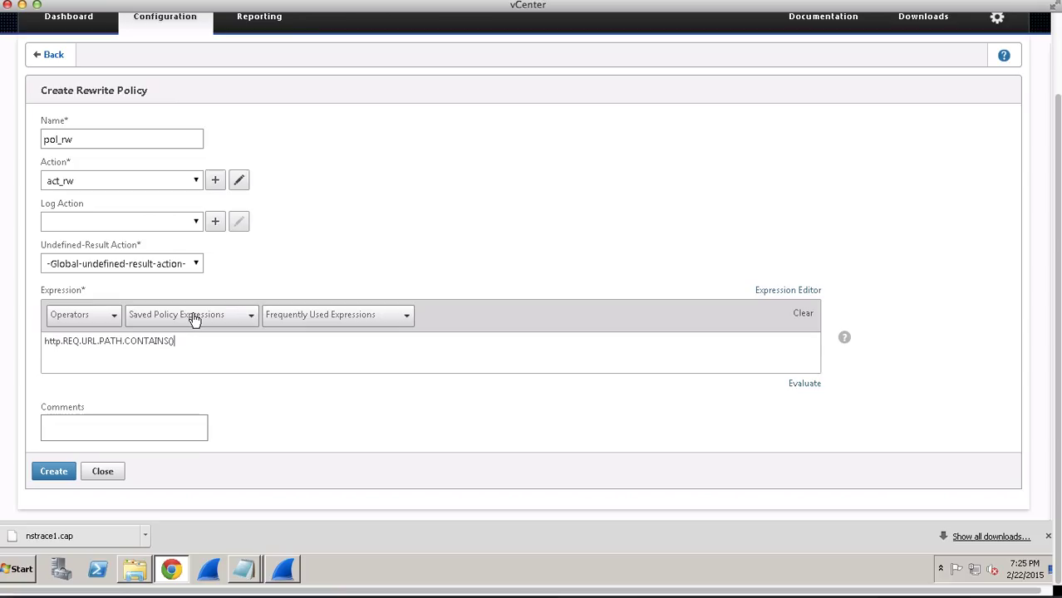
Copy getcollection from the sample URL and complete the expression as CONTAINS("getcollection").
left_click(244, 570)
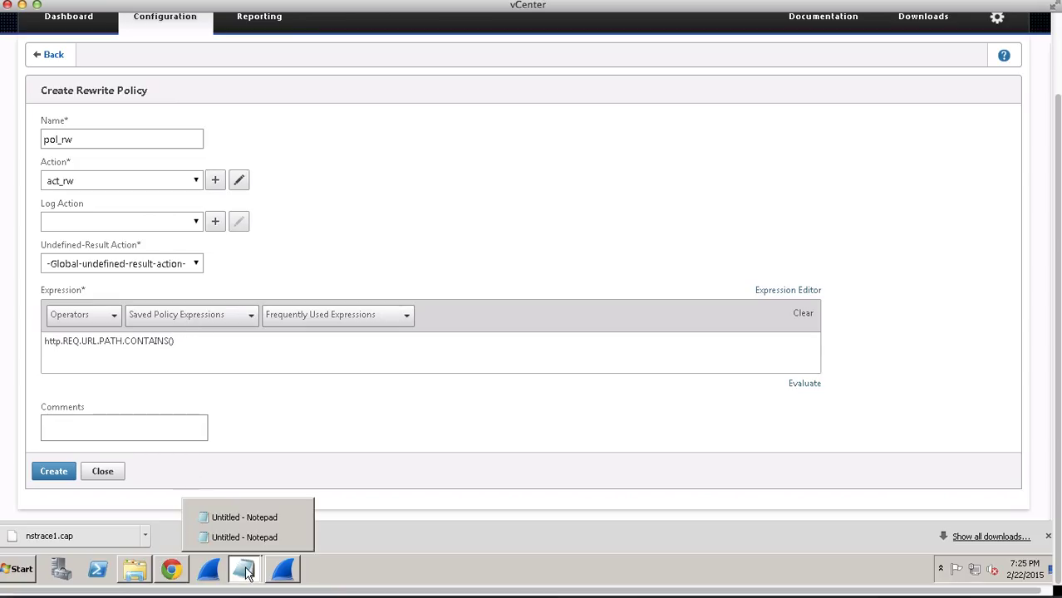
left_click(242, 514)
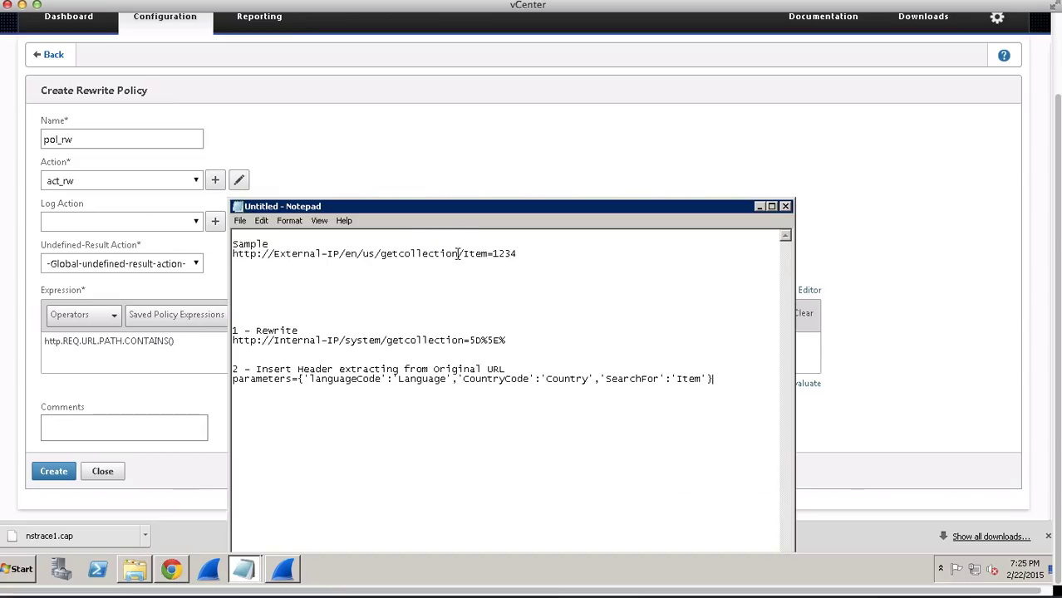
left_click_drag(458, 254, 382, 254)
key("ctrl+c")
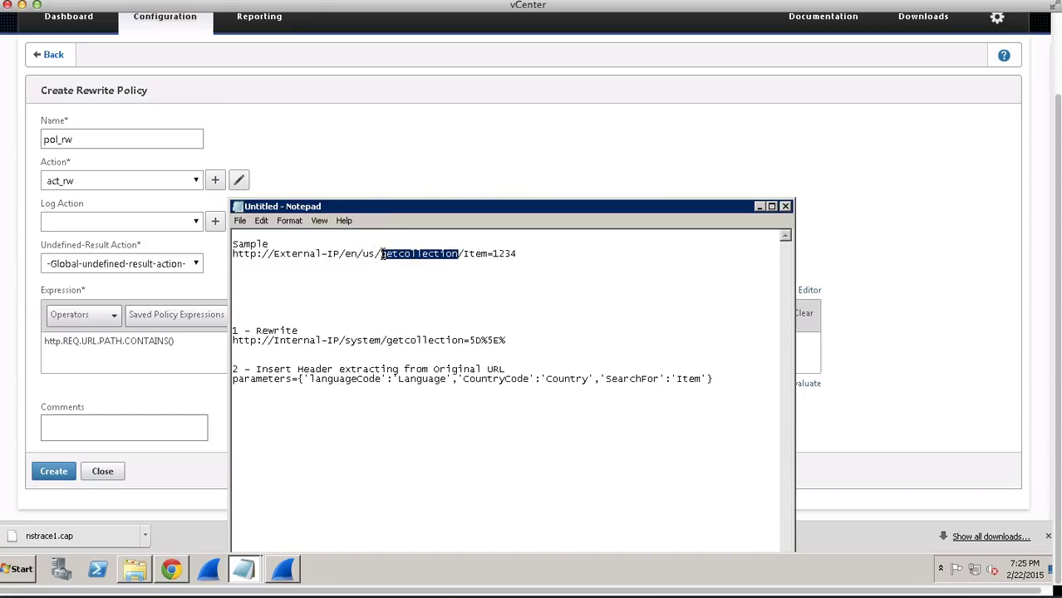
left_click(171, 341)
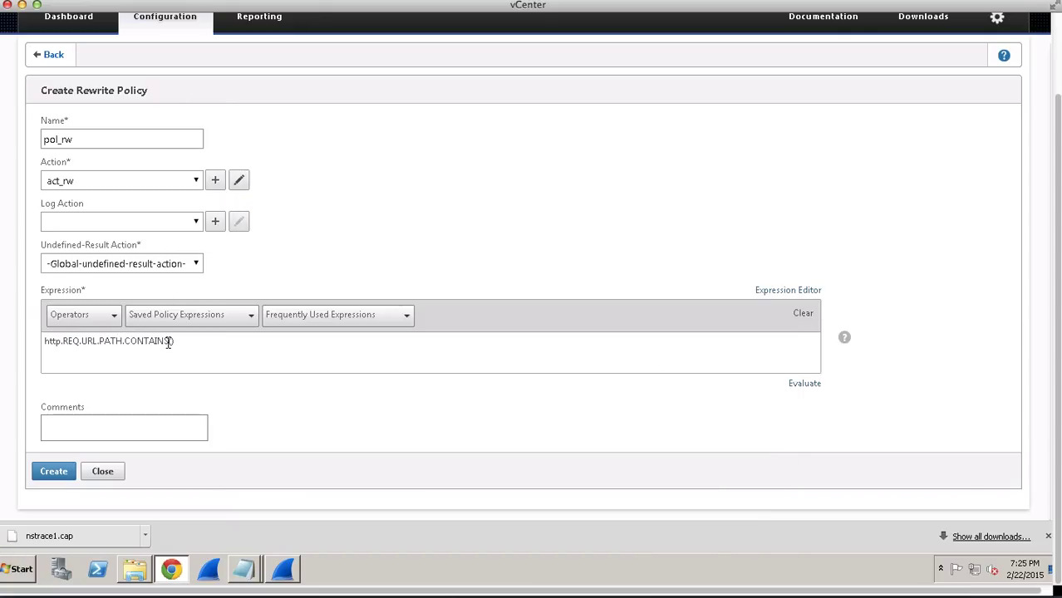
type("(")
type("\"")
key("ctrl+v")
type("\")")
Save pol_rw, then create pol_insert_header from it with action act_insert_header.
left_click(55, 471)
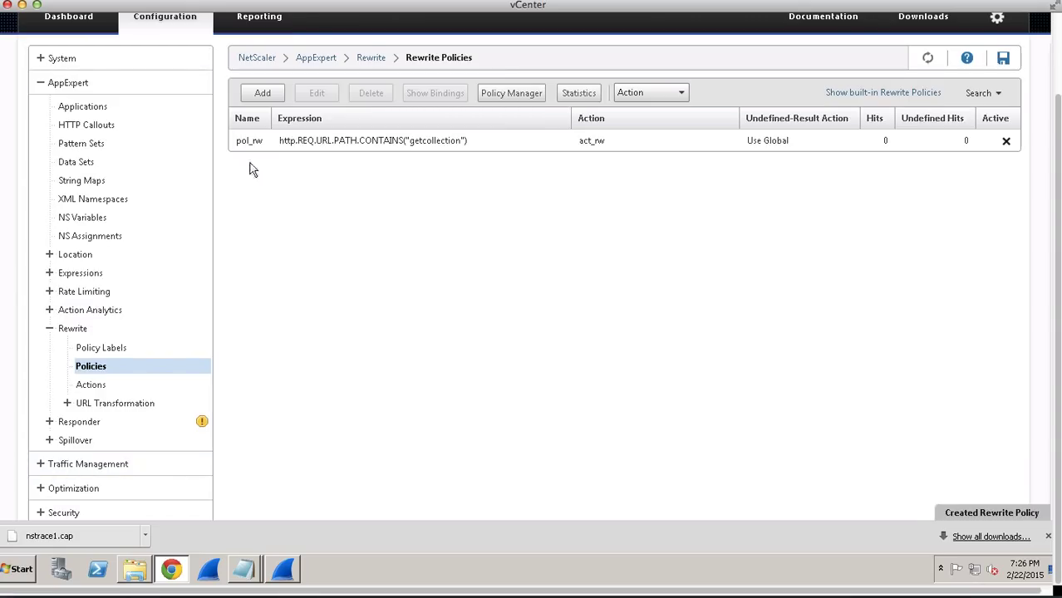
left_click(280, 141)
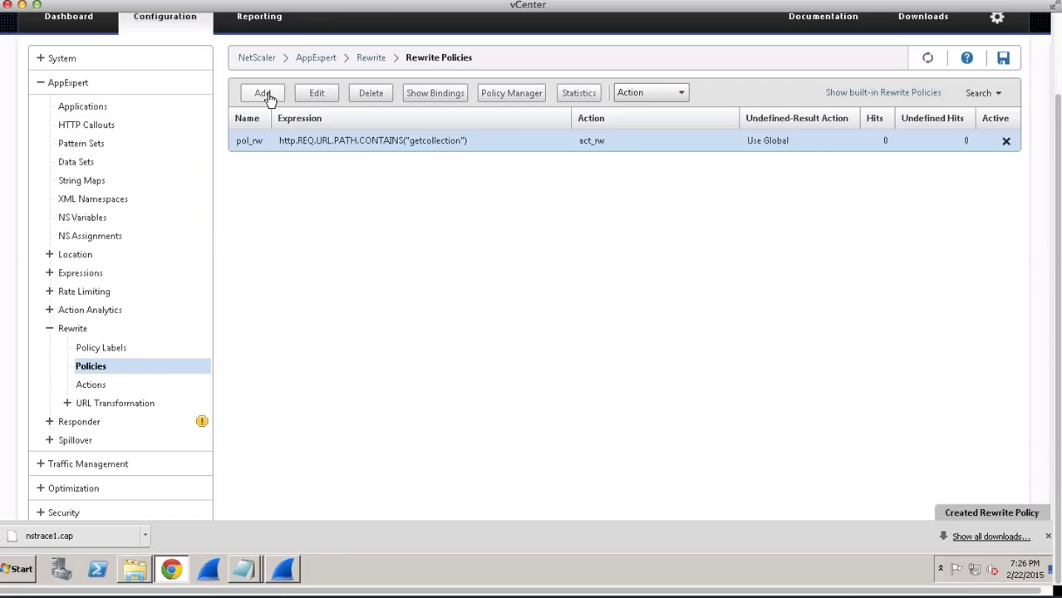
left_click(265, 94)
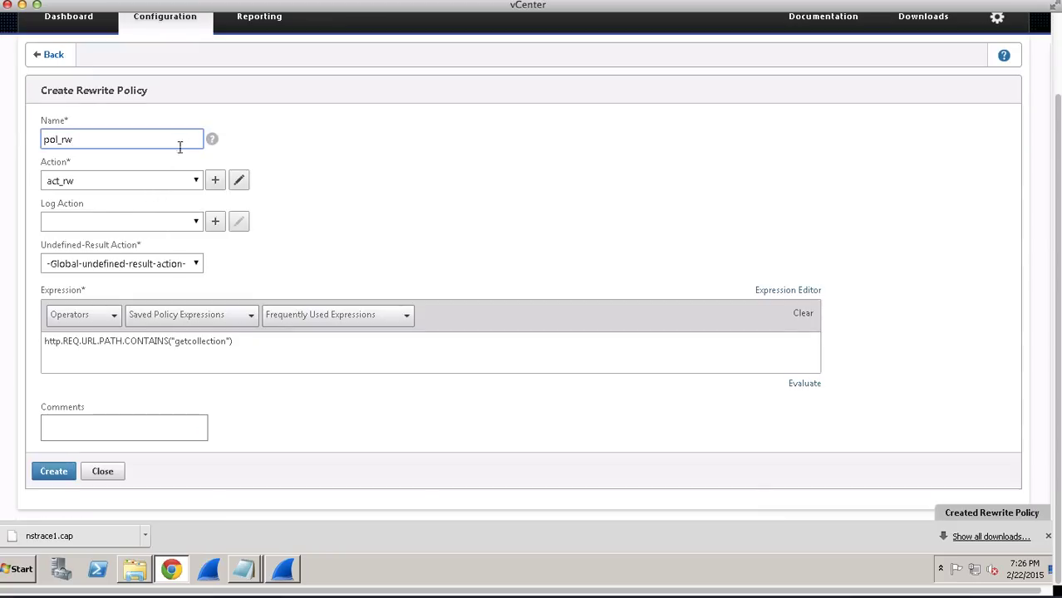
key("BackSpace")
key("BackSpace")
type("i")
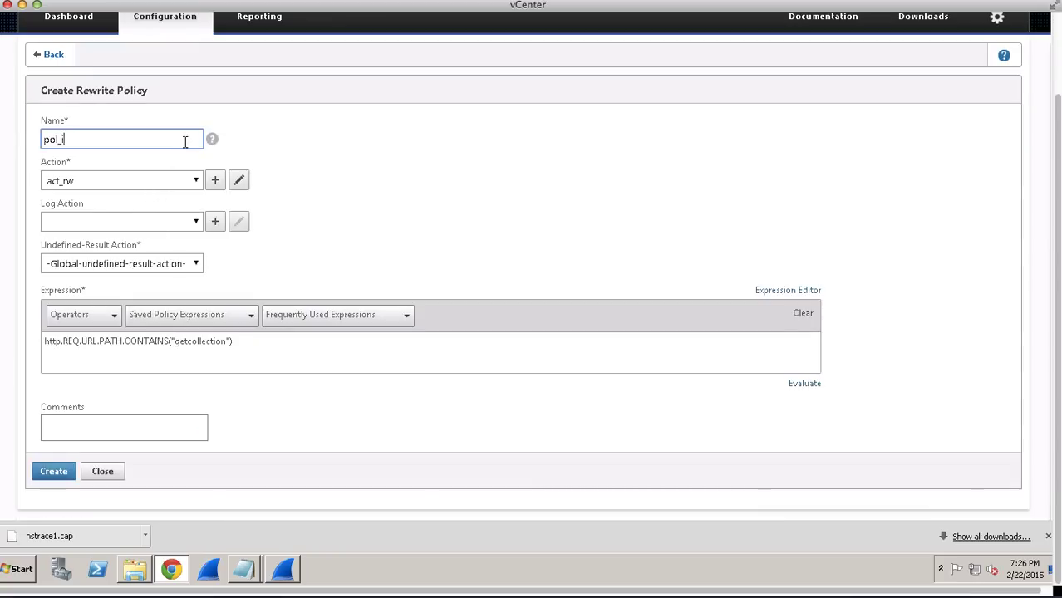
type("nsert_header")
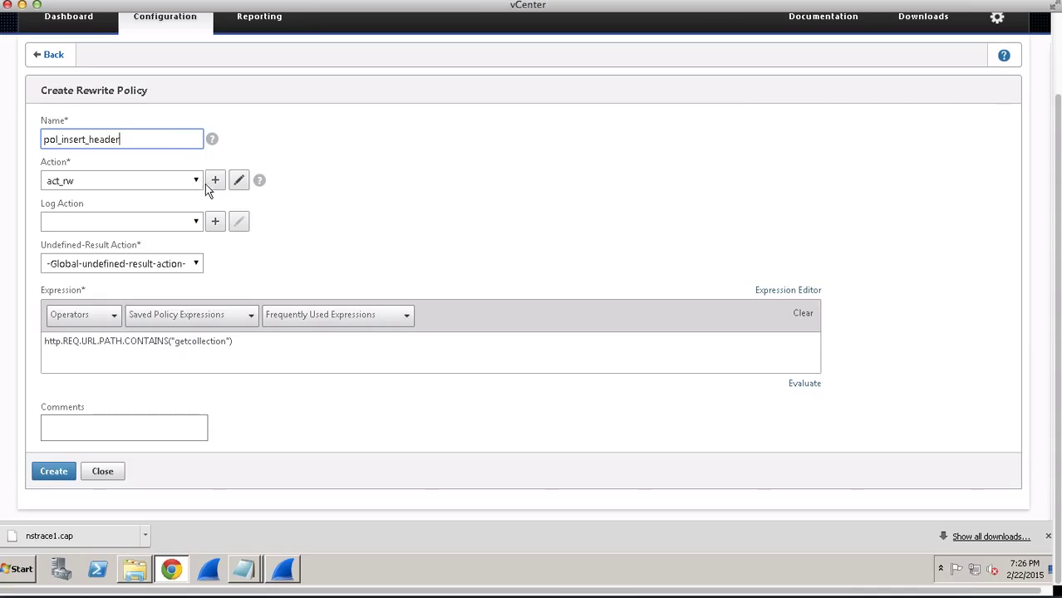
left_click(197, 181)
left_click(125, 436)
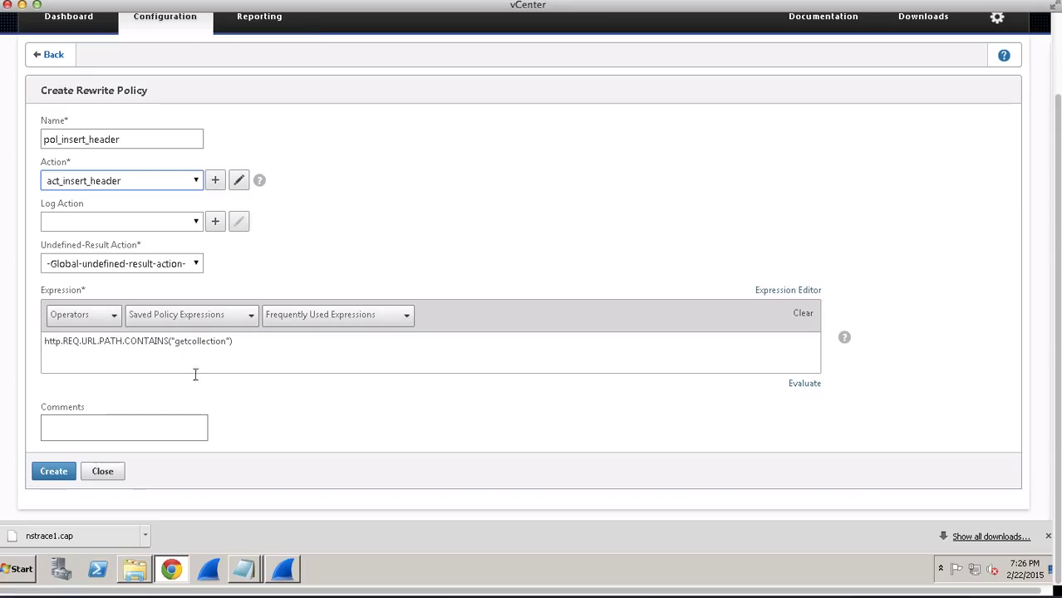
left_click(53, 473)
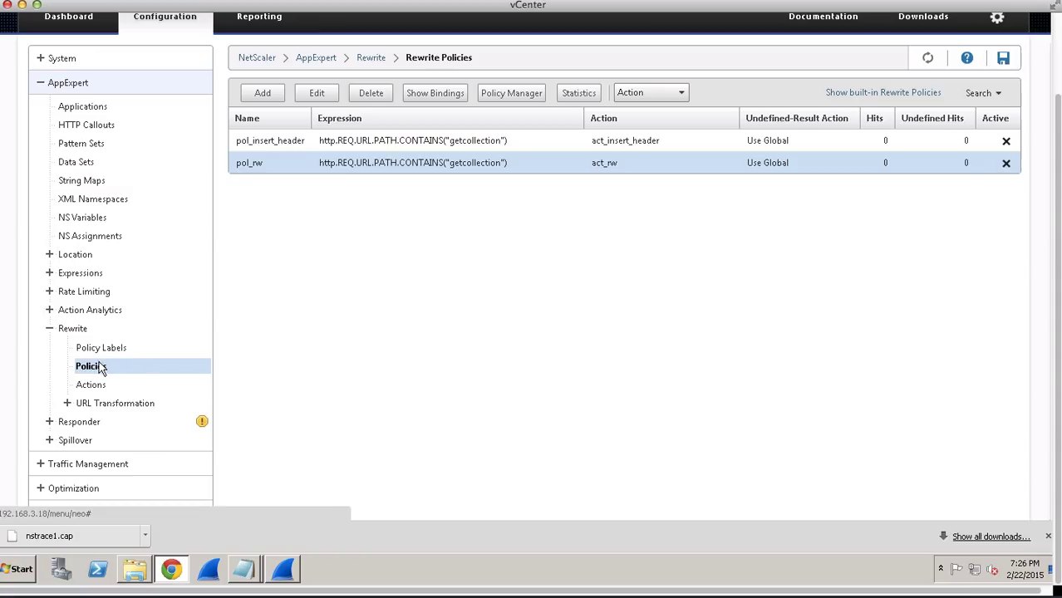
In the Rewrite Policy Manager, set the bind point to Load Balancing Virtual Server vsrv (HTTP, Request).
left_click(289, 140)
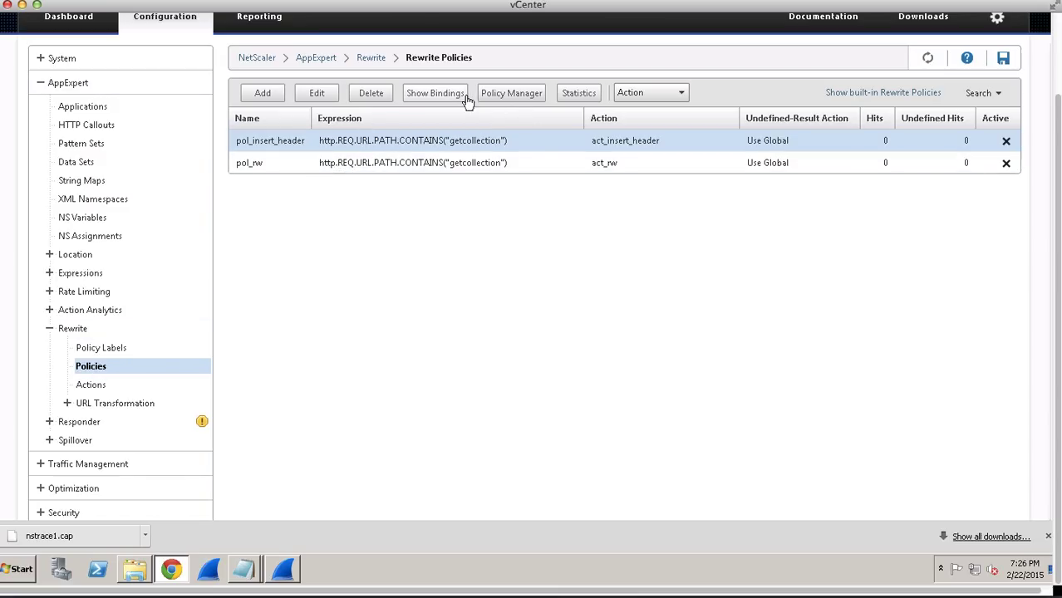
left_click(511, 94)
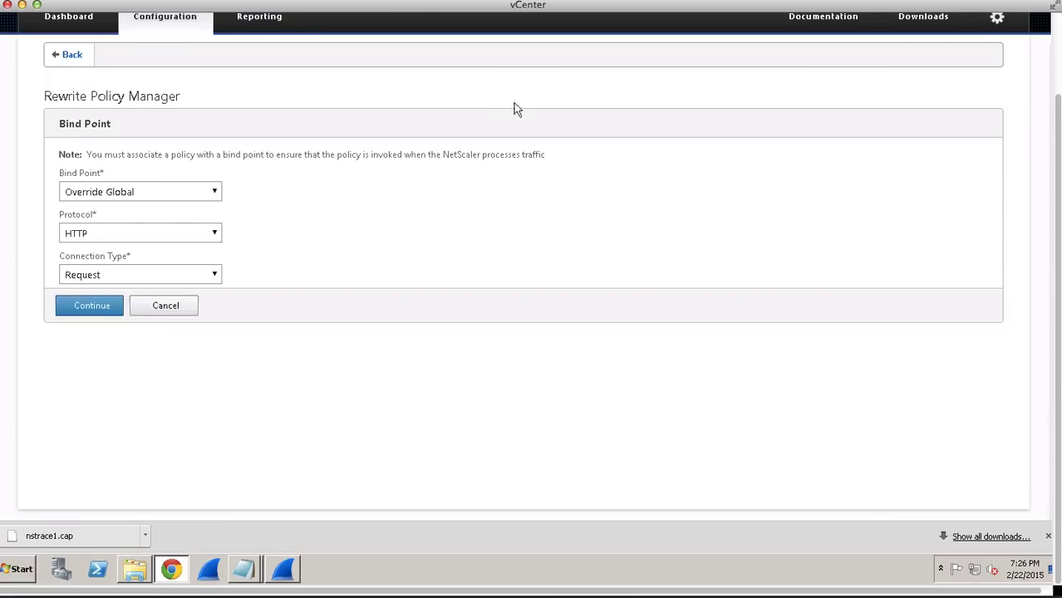
left_click(217, 194)
left_click(176, 222)
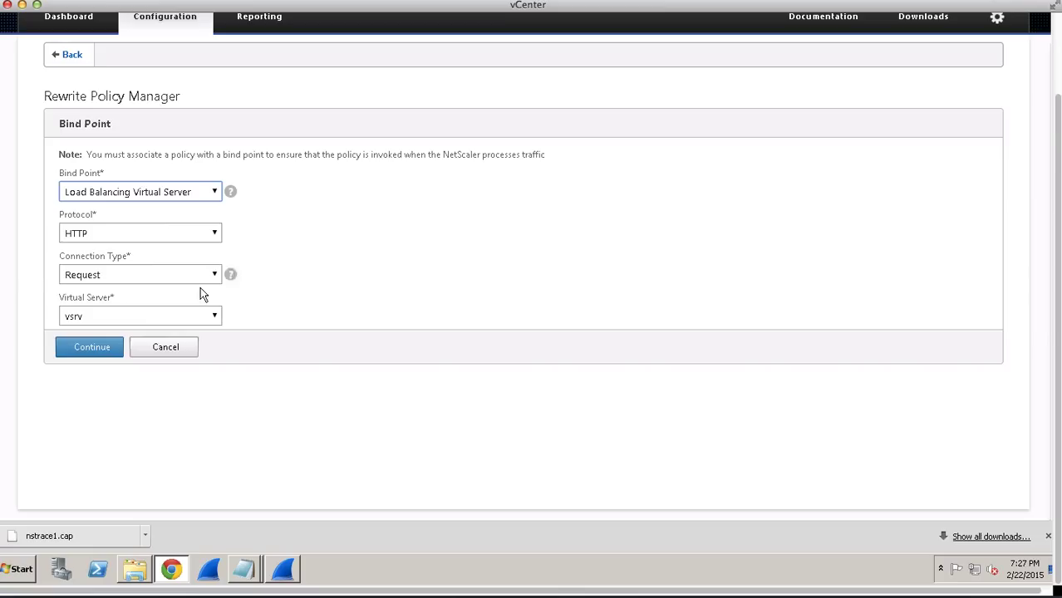
left_click(209, 324)
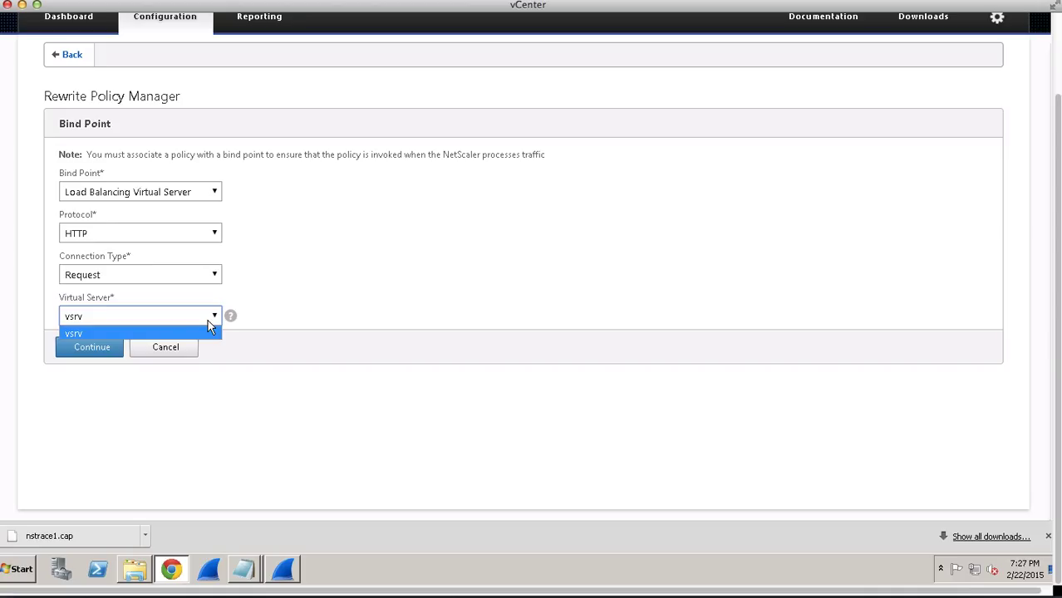
left_click(231, 316)
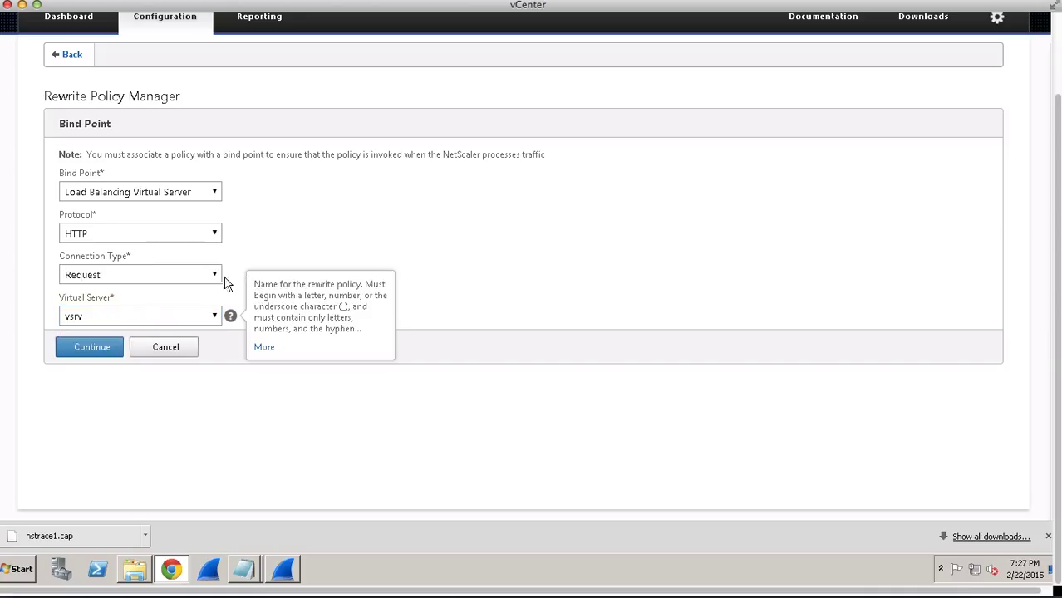
left_click(90, 347)
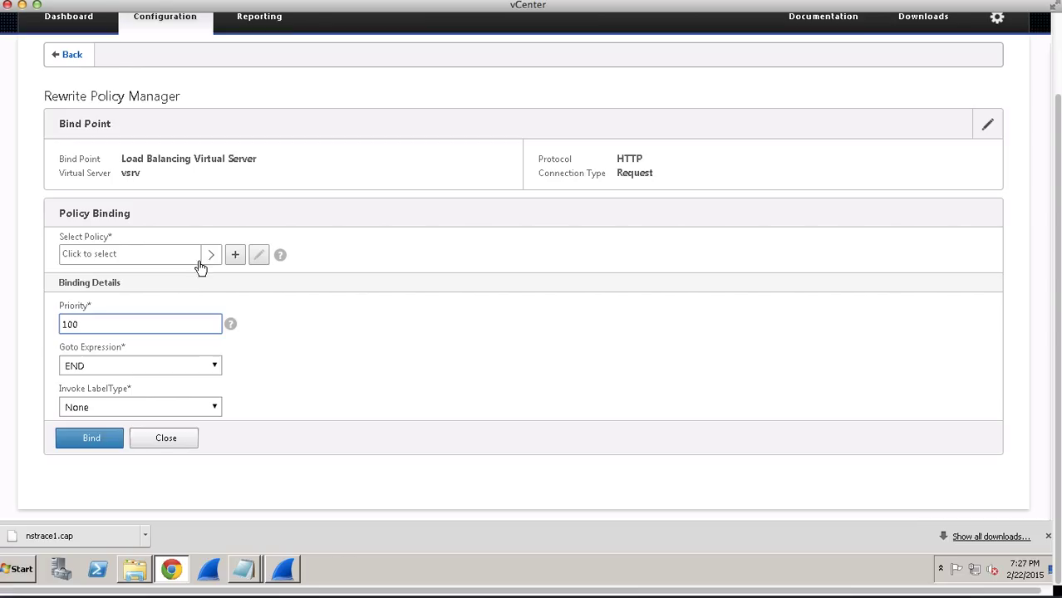
Bind pol_rw to vsrv at priority 100 with Goto Expression NEXT, dismissing the LB-not-licensed warning.
left_click(210, 259)
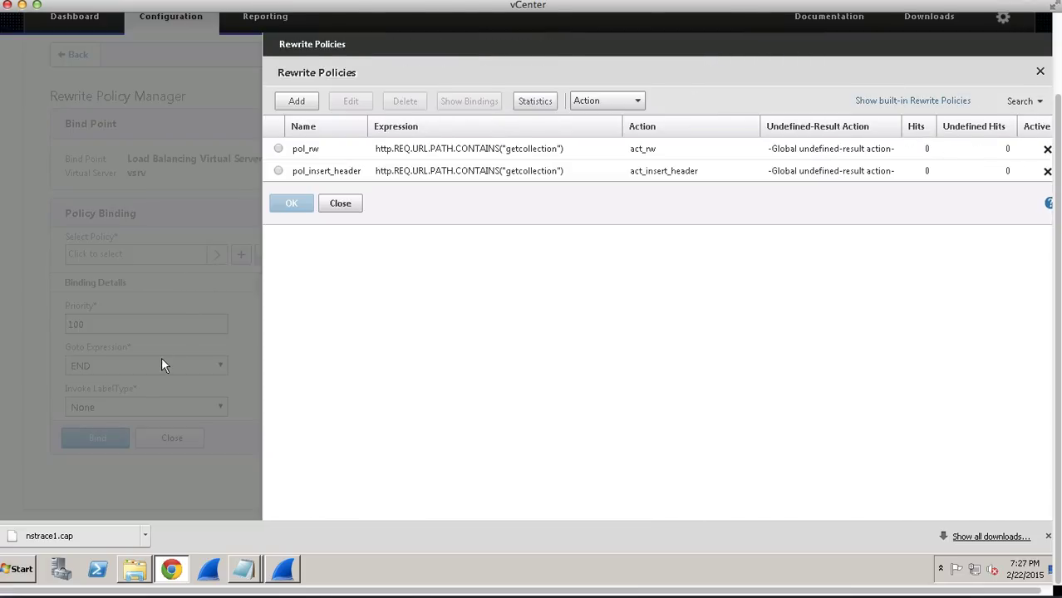
left_click(279, 149)
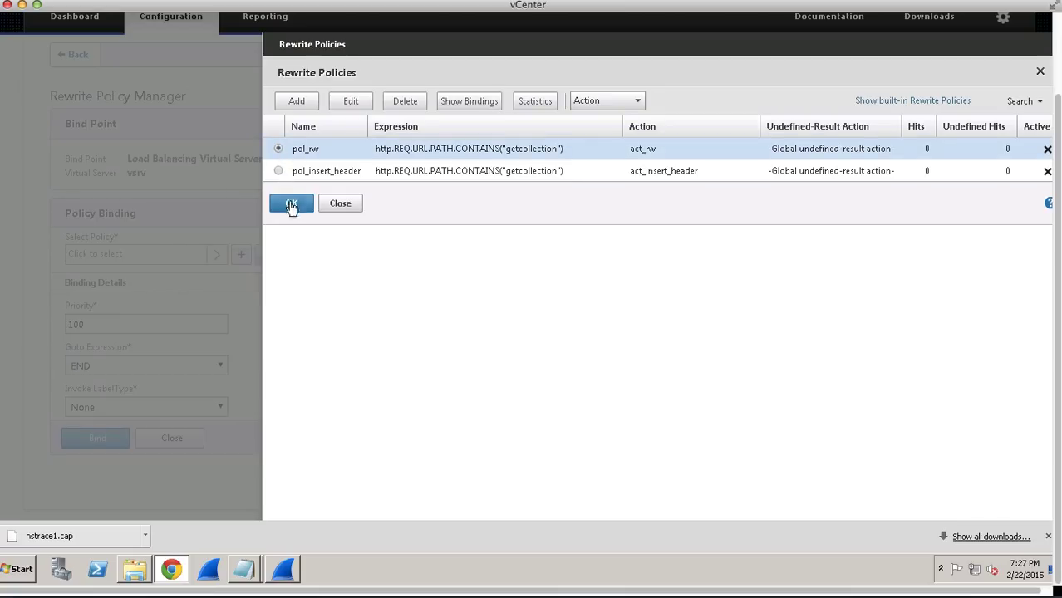
left_click(291, 203)
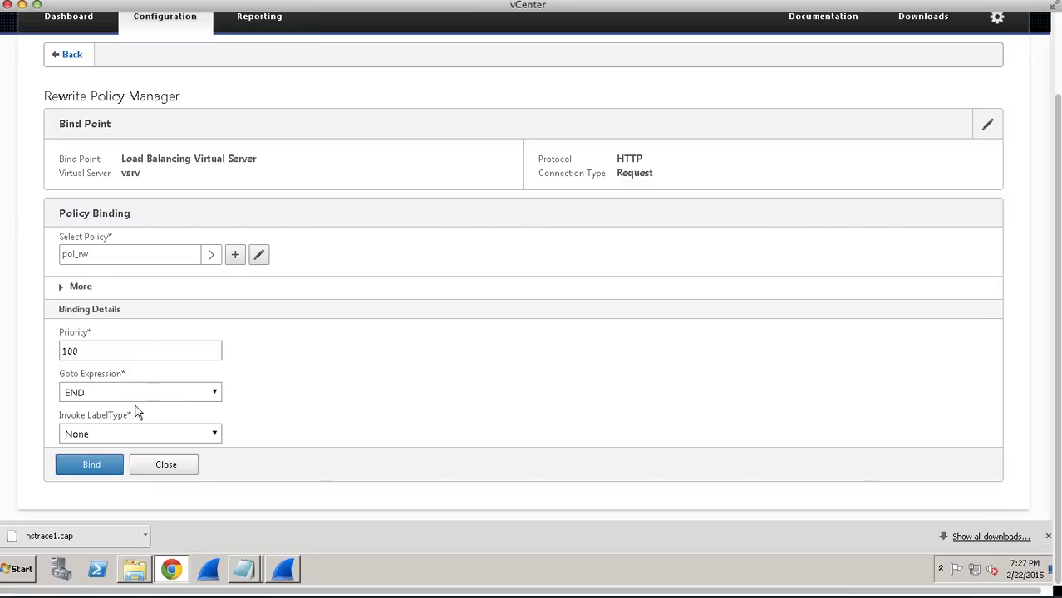
left_click(157, 393)
left_click(145, 423)
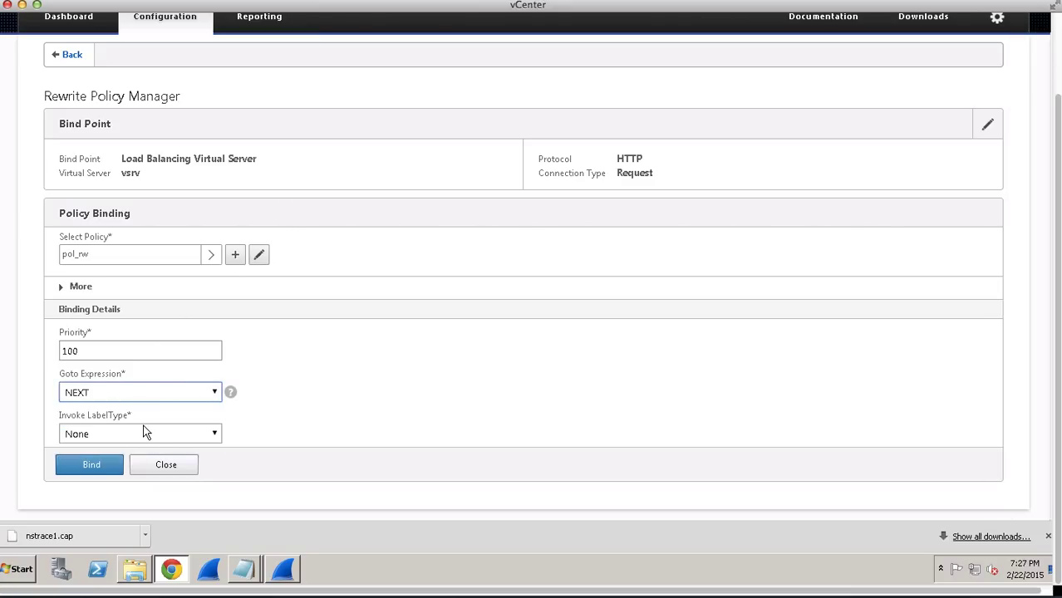
left_click(98, 467)
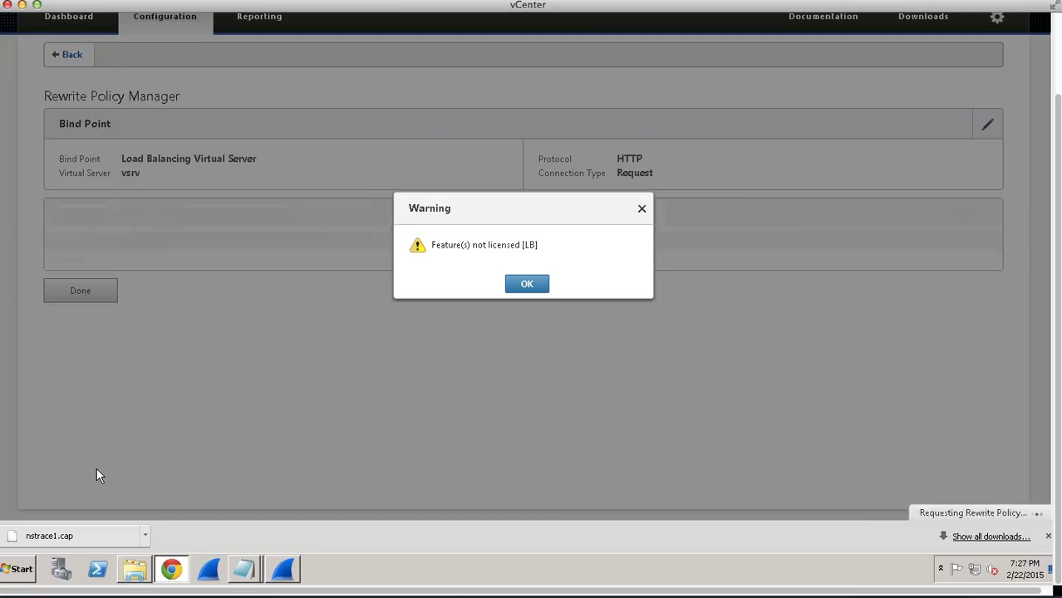
left_click(528, 286)
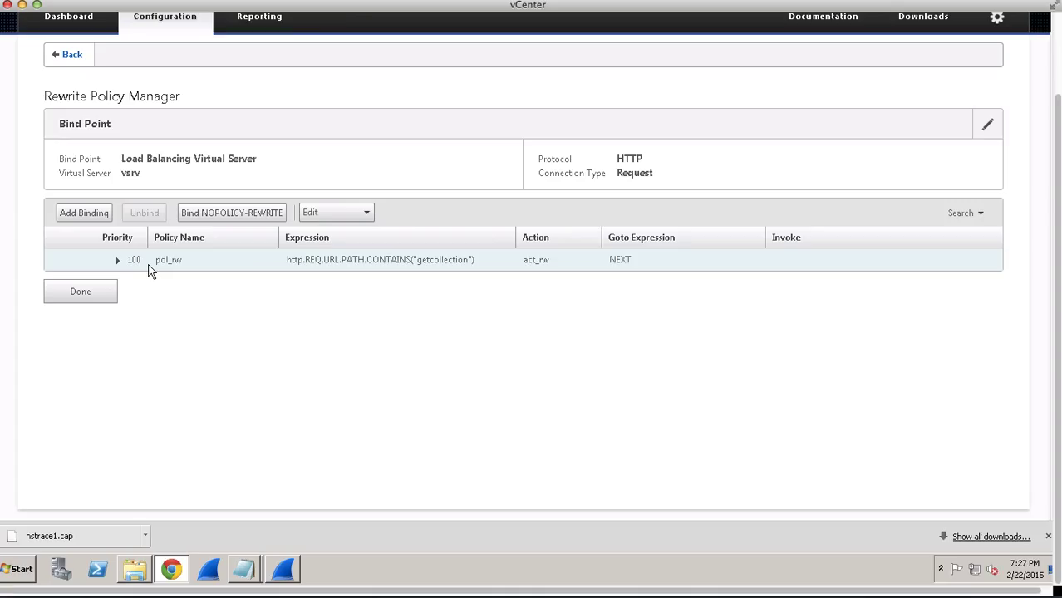
Add a binding for pol_insert_header at priority 110 with Goto Expression END, dismissing the licence warning.
left_click(79, 217)
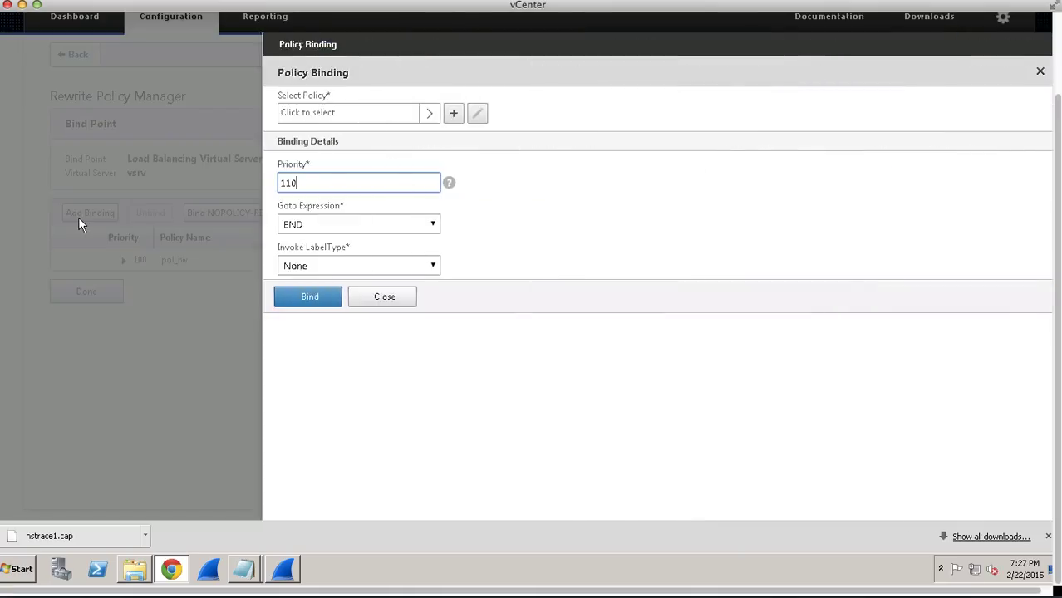
left_click(431, 114)
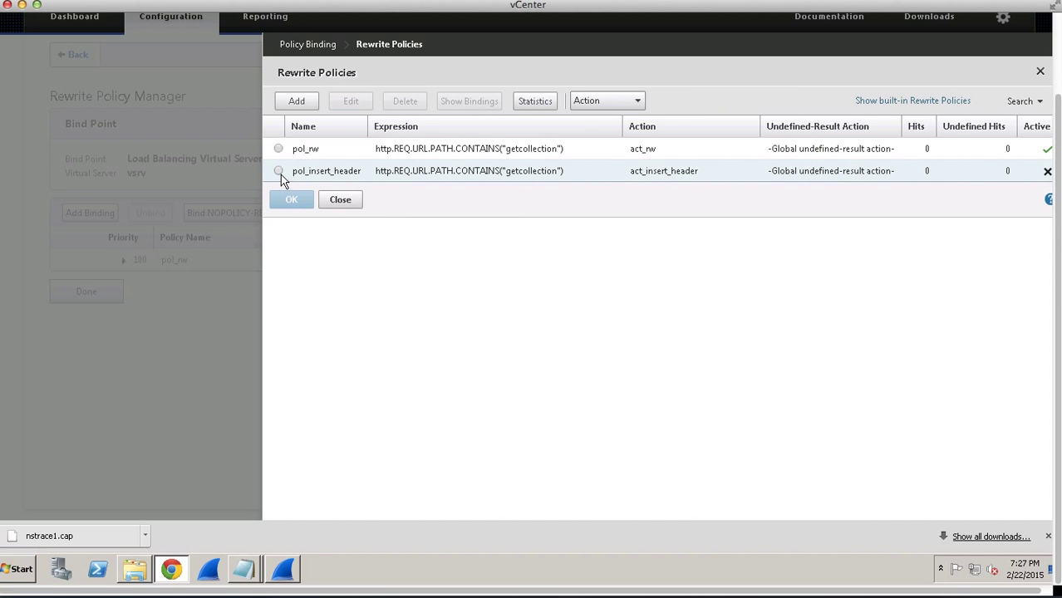
left_click(280, 172)
left_click(291, 200)
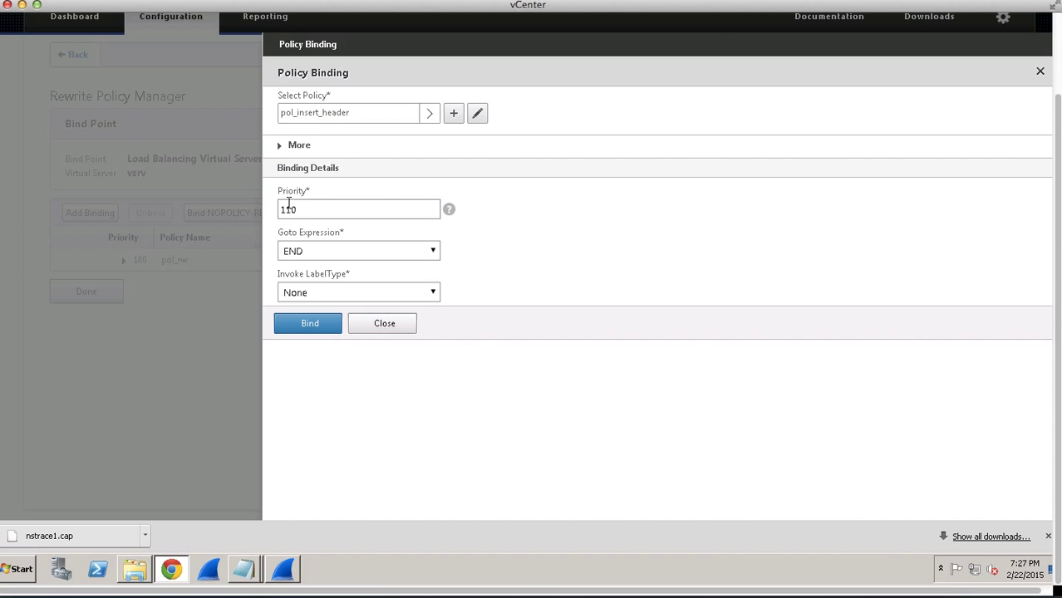
left_click(304, 324)
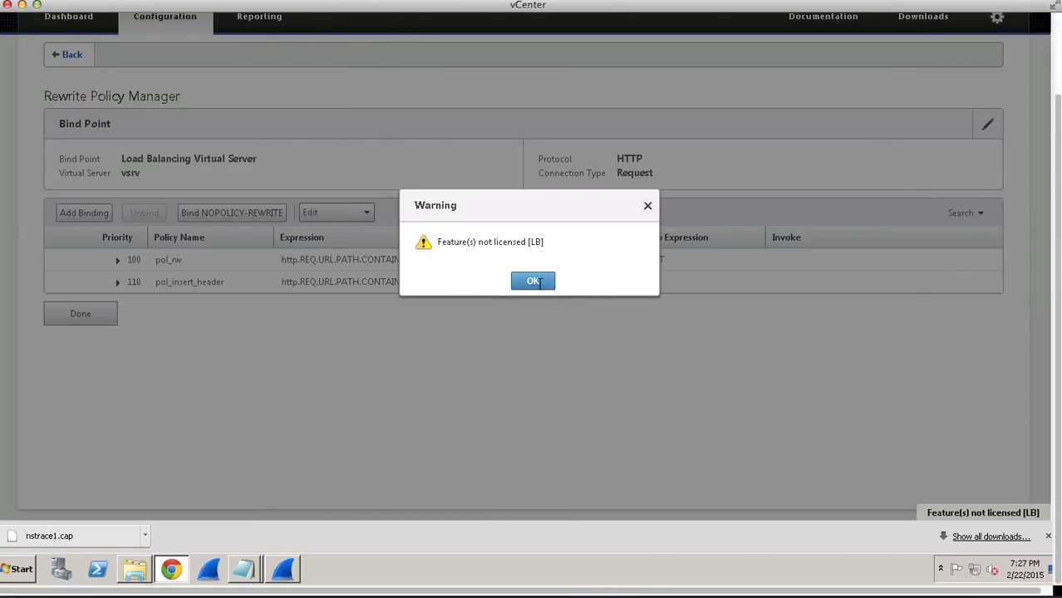
left_click(535, 282)
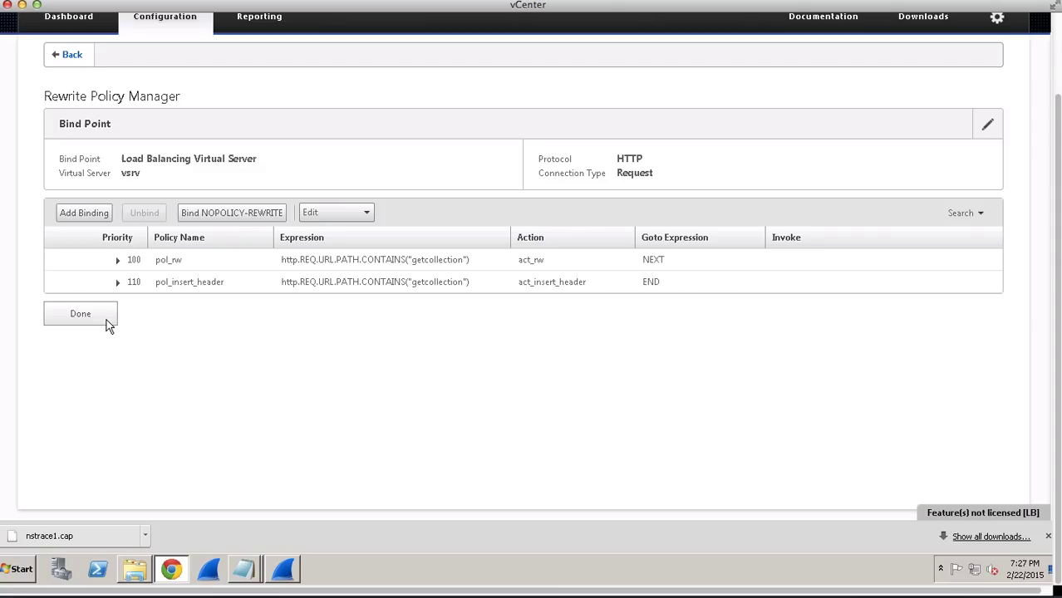
Close the policy manager and refresh the Rewrite Policies list showing pol_rw and pol_insert_header.
left_click(80, 314)
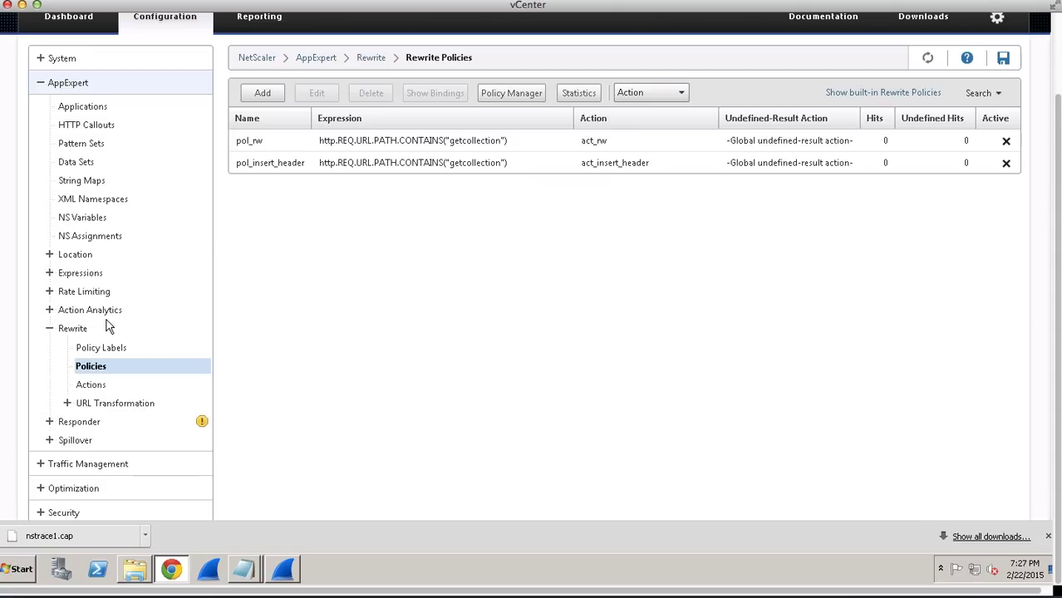
left_click(929, 59)
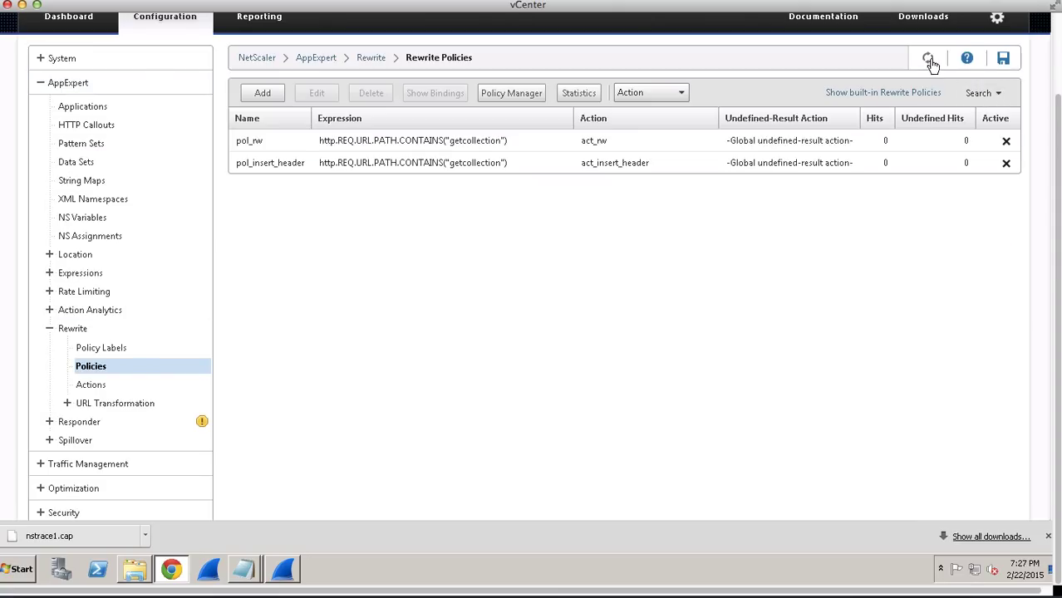